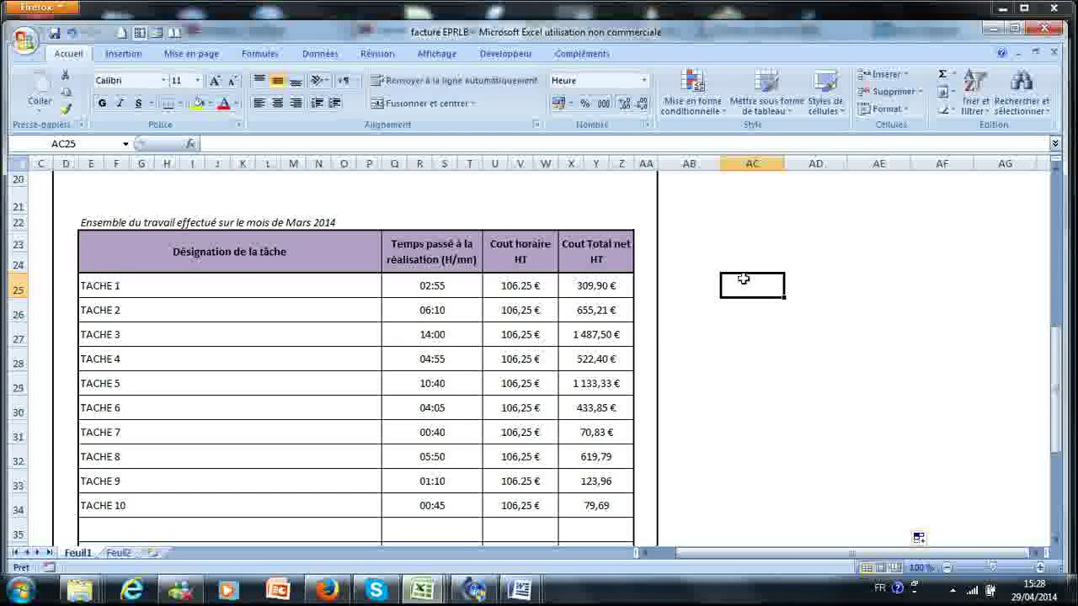
Examine the invoice table's task, time, hourly cost and total cost columns, including the TACHE 1 cost formulas
left_click(731, 305)
left_click(726, 293)
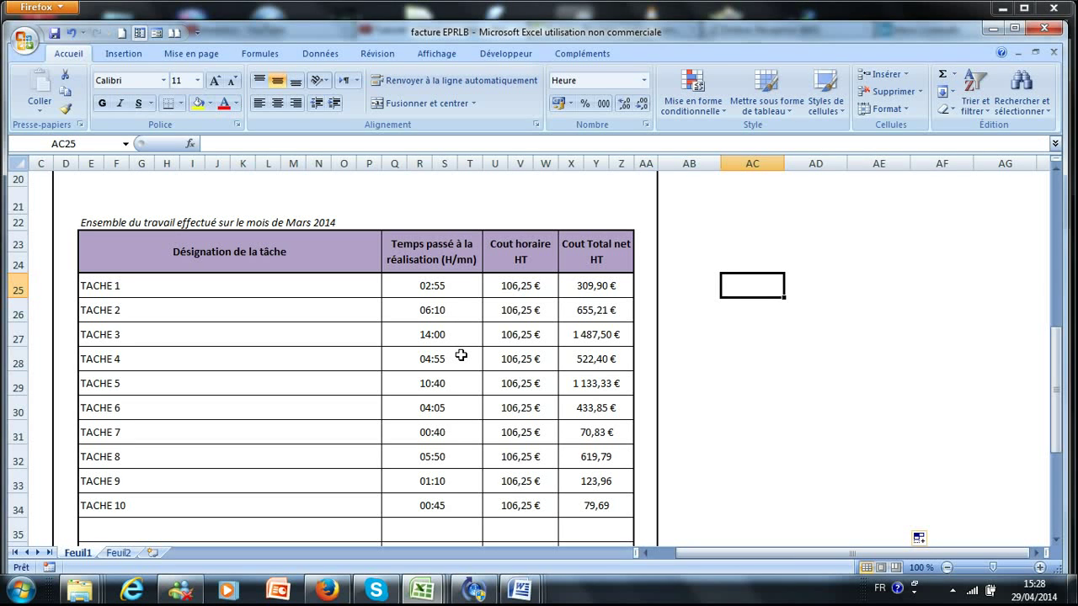
left_click_drag(289, 278, 327, 508)
left_click(410, 280)
left_click_drag(417, 308, 423, 506)
left_click_drag(510, 284, 516, 507)
left_click(594, 286)
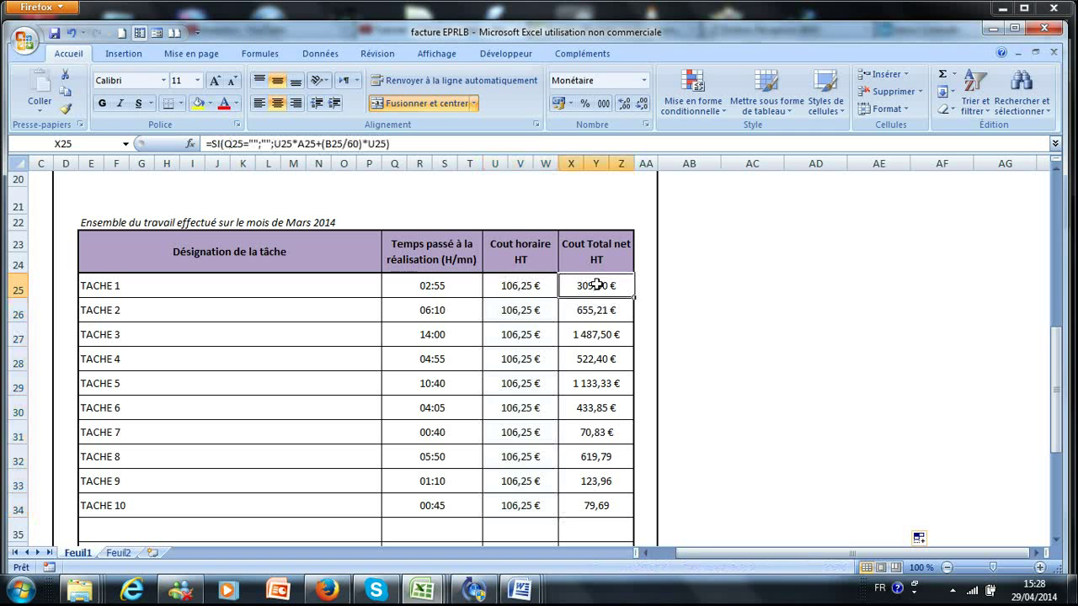
left_click(493, 287)
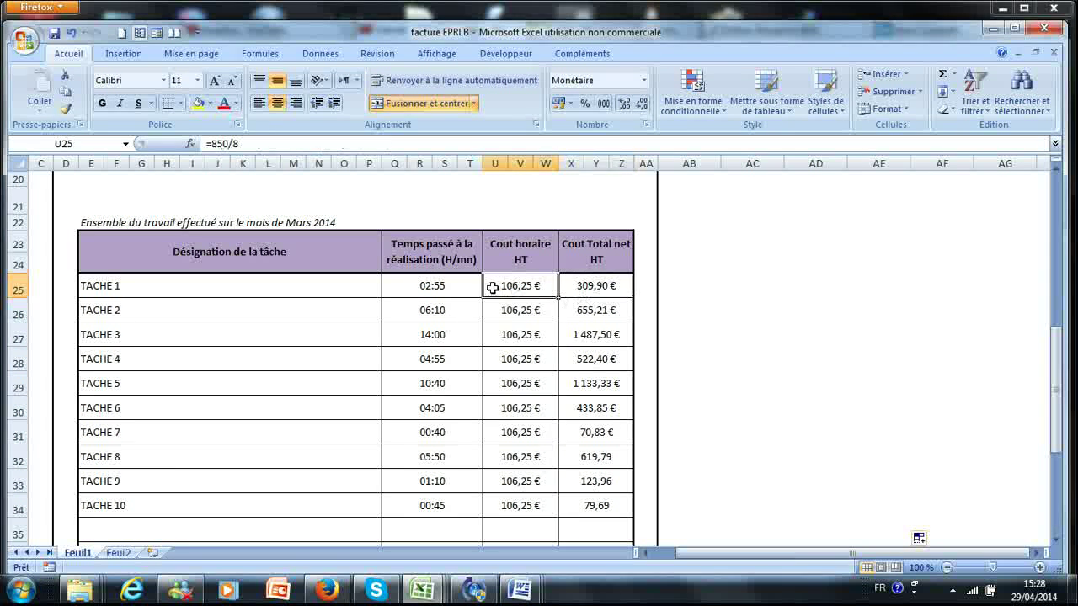
left_click(438, 284)
left_click(509, 287)
left_click(434, 286)
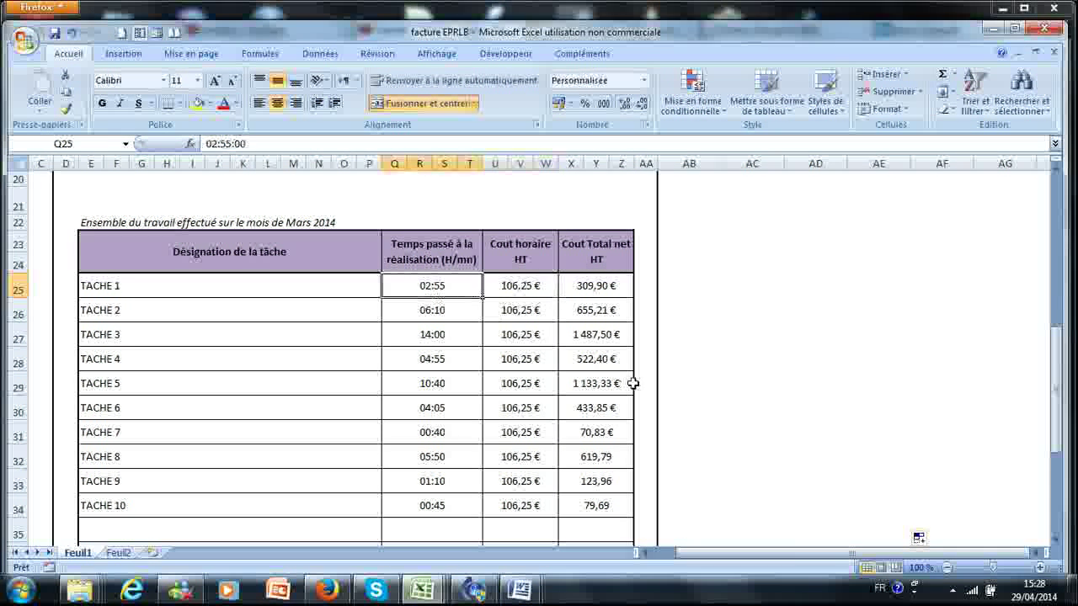
left_click(743, 293)
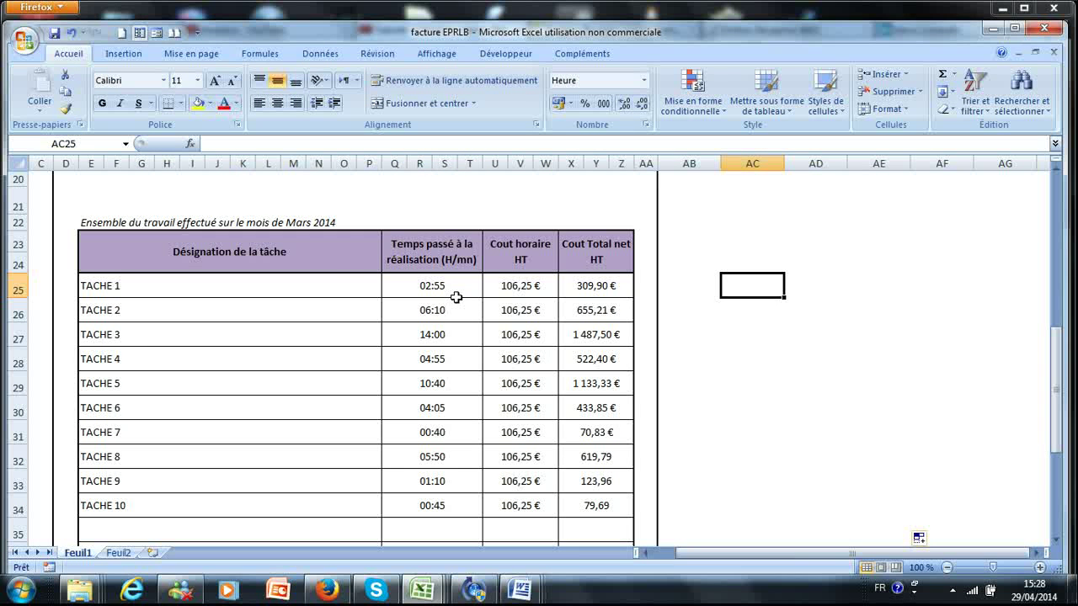
Review the time entries for the first tasks, and check the sum of all ten task times by selecting them
left_click(458, 295)
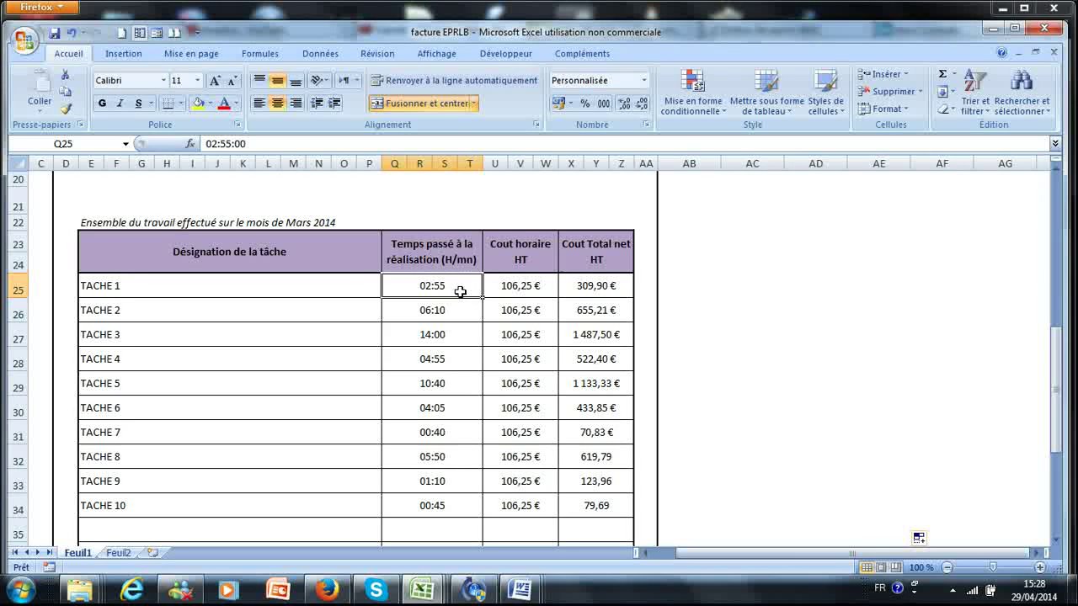
left_click(721, 289)
left_click(417, 286)
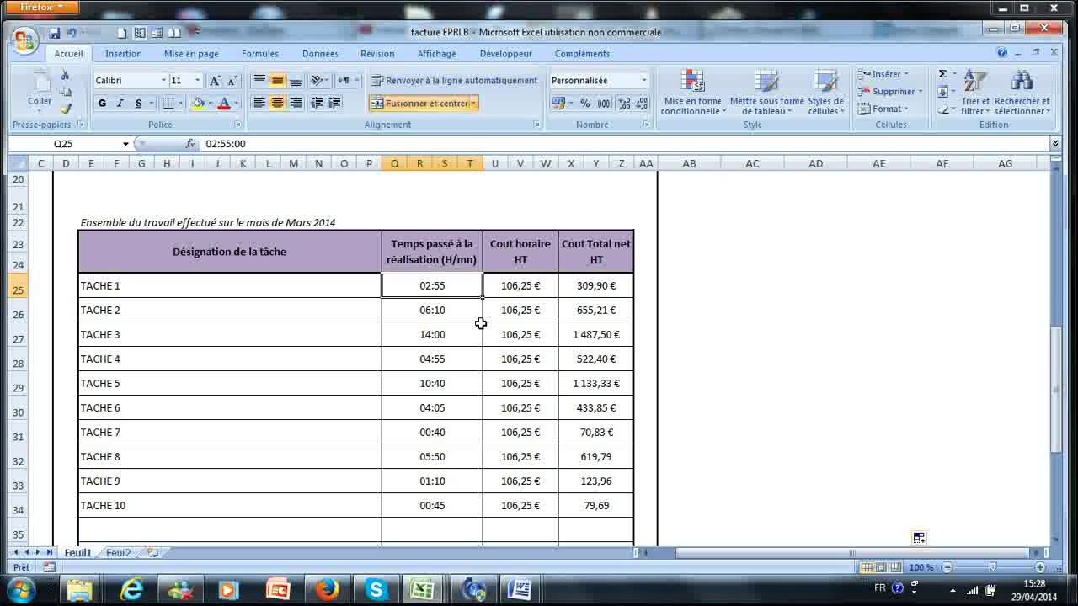
left_click(477, 309)
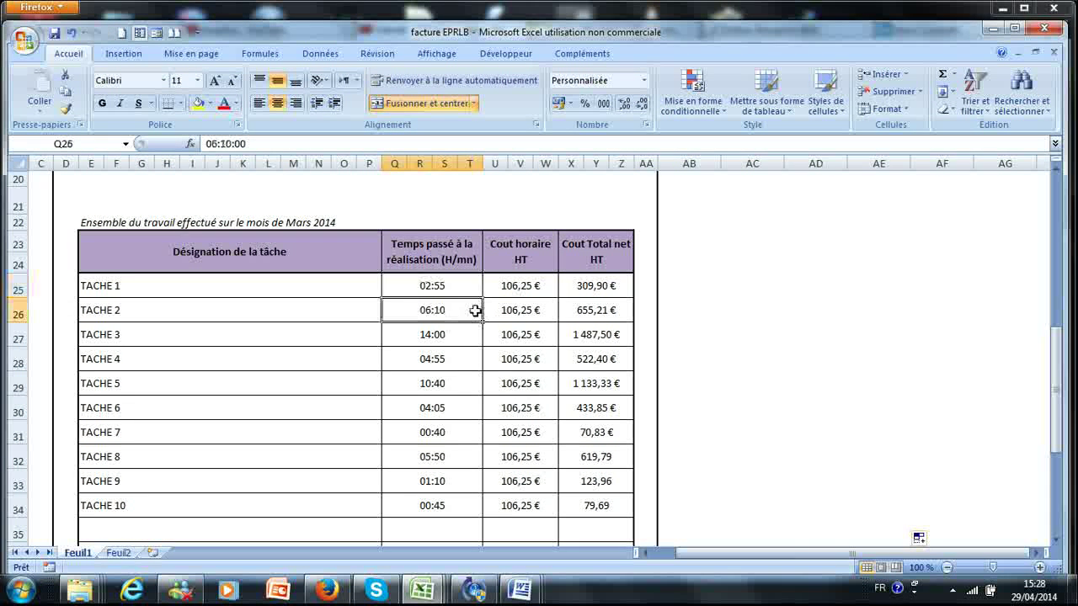
left_click(439, 286)
left_click(464, 311)
left_click(470, 337)
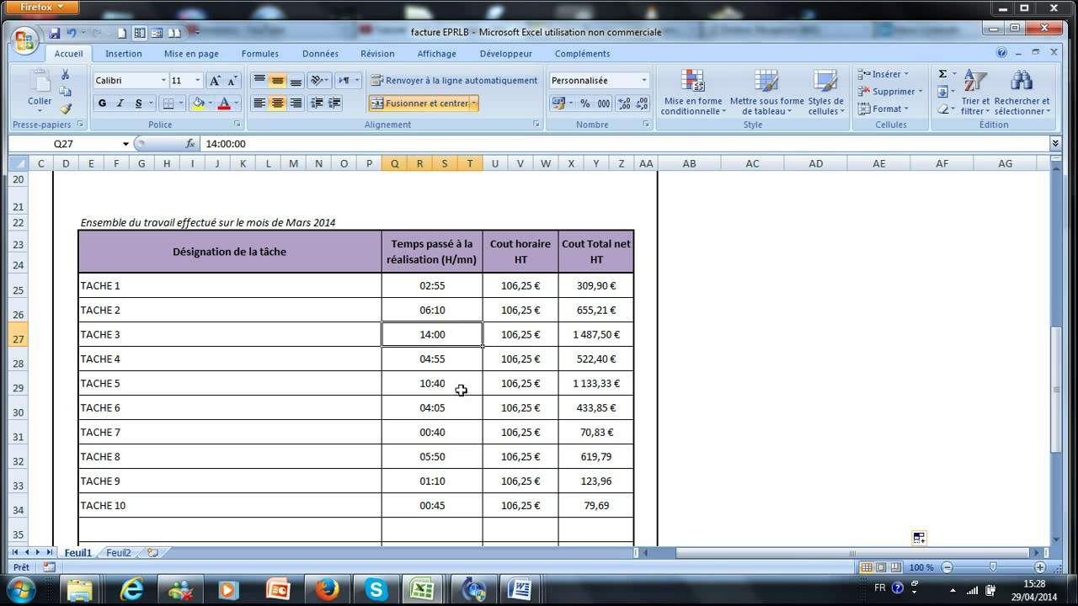
left_click(460, 284)
left_click_drag(460, 283, 458, 507)
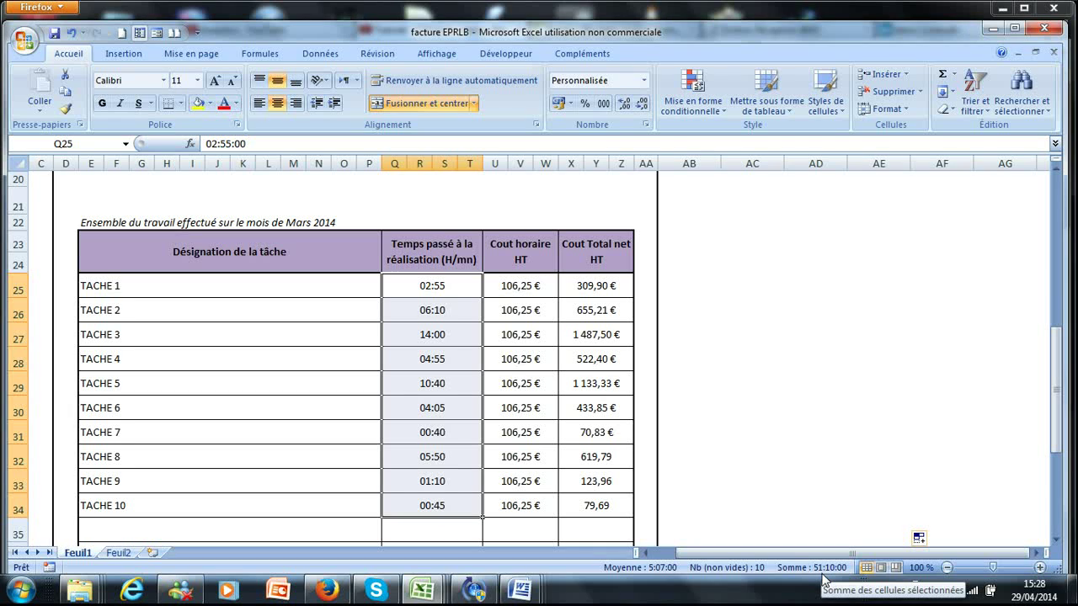
left_click(753, 301)
type("+SOMME5")
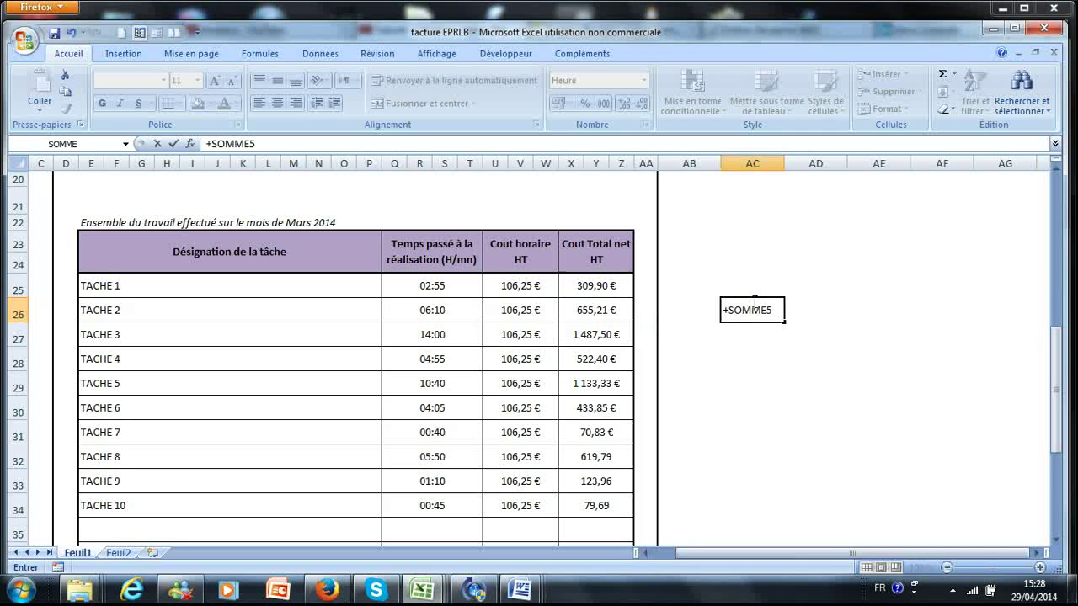
type("(somme")
key("Escape")
Total the ten task times in cell AC26 with the formula =SOMME(Q25:T34)
type("=somme(")
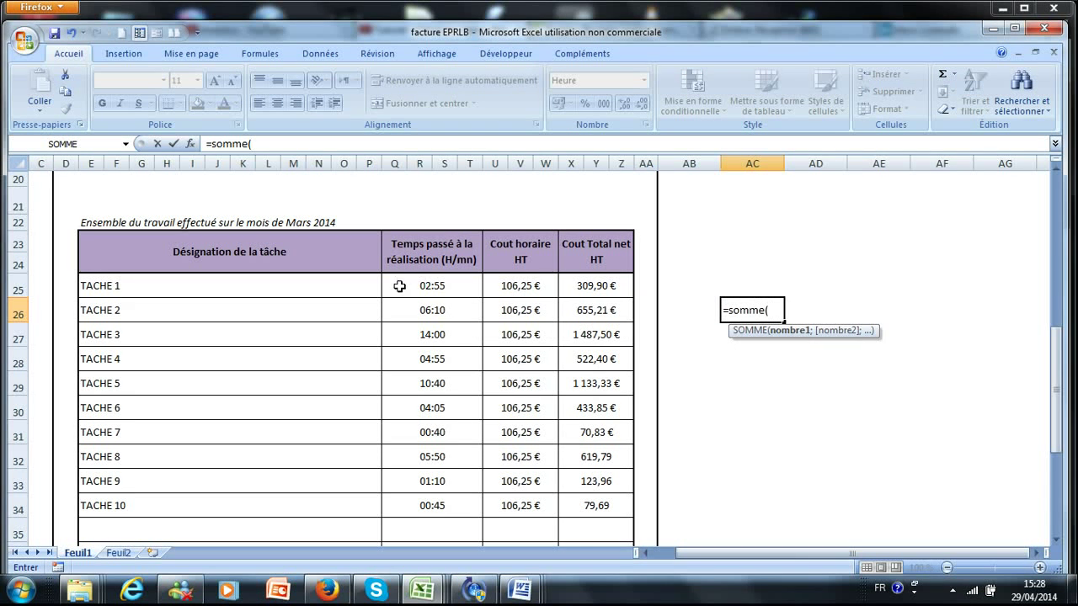
left_click_drag(423, 285, 441, 495)
key("Return")
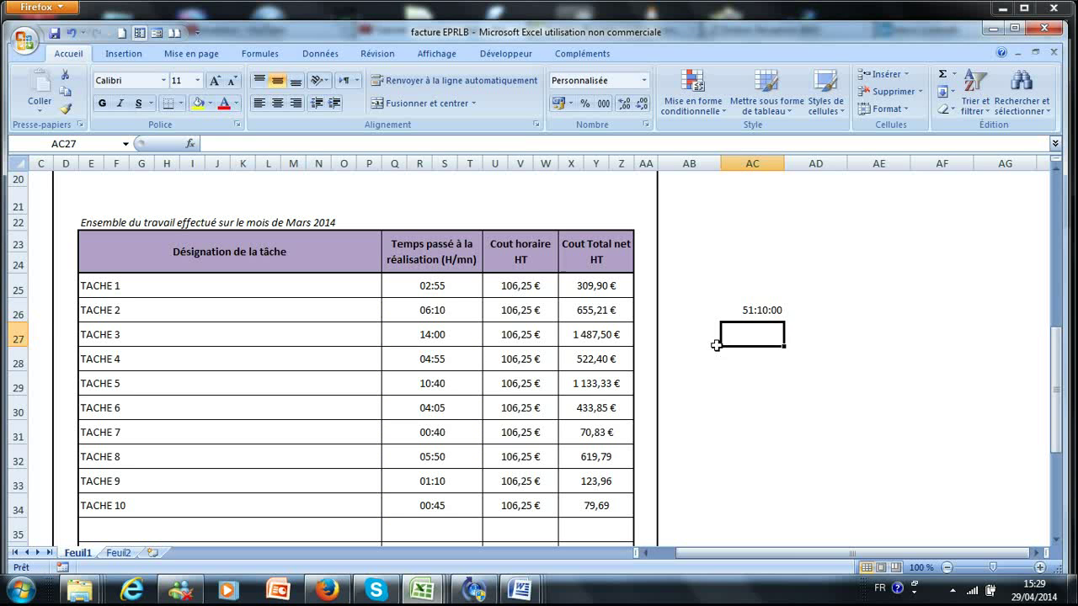
left_click(763, 310)
Enter the formula =SOMME(Q25:T34) in cell AE26 to total the ten task times
left_click(884, 284)
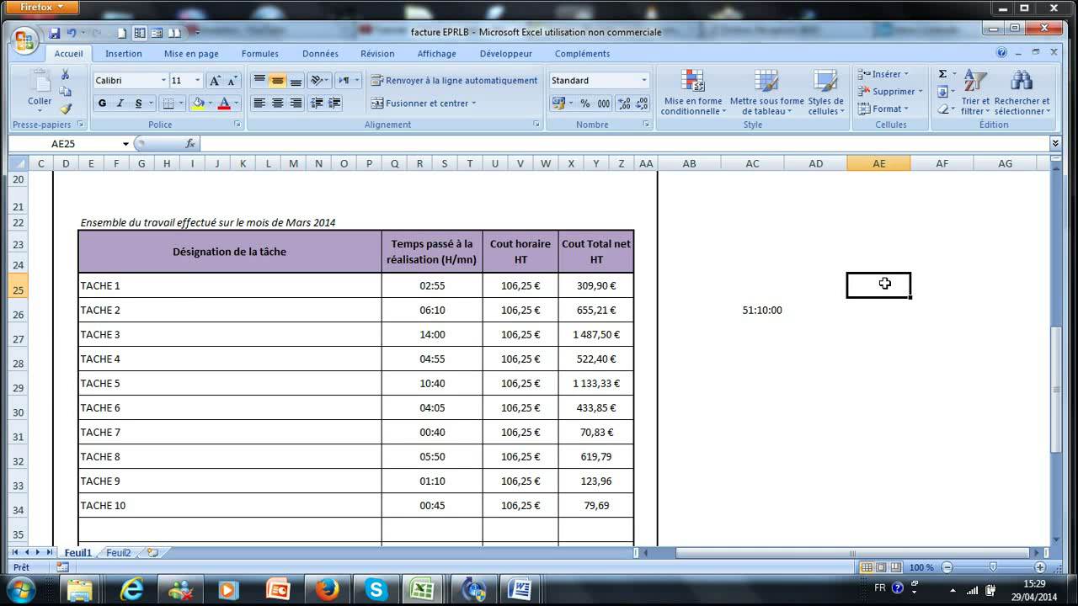
key("Return")
type("=somme(")
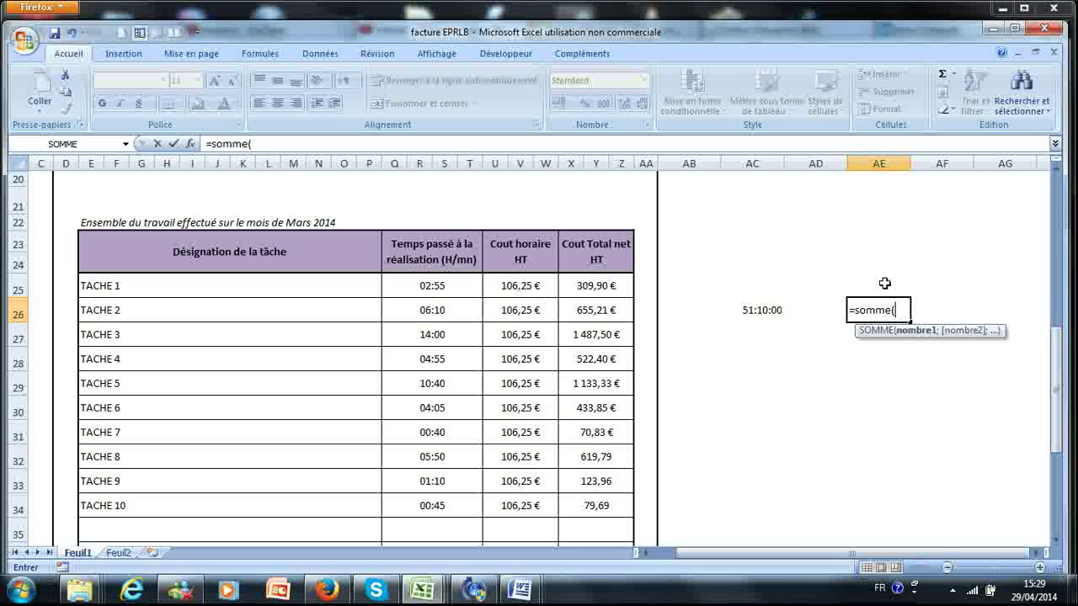
left_click_drag(422, 287, 424, 455)
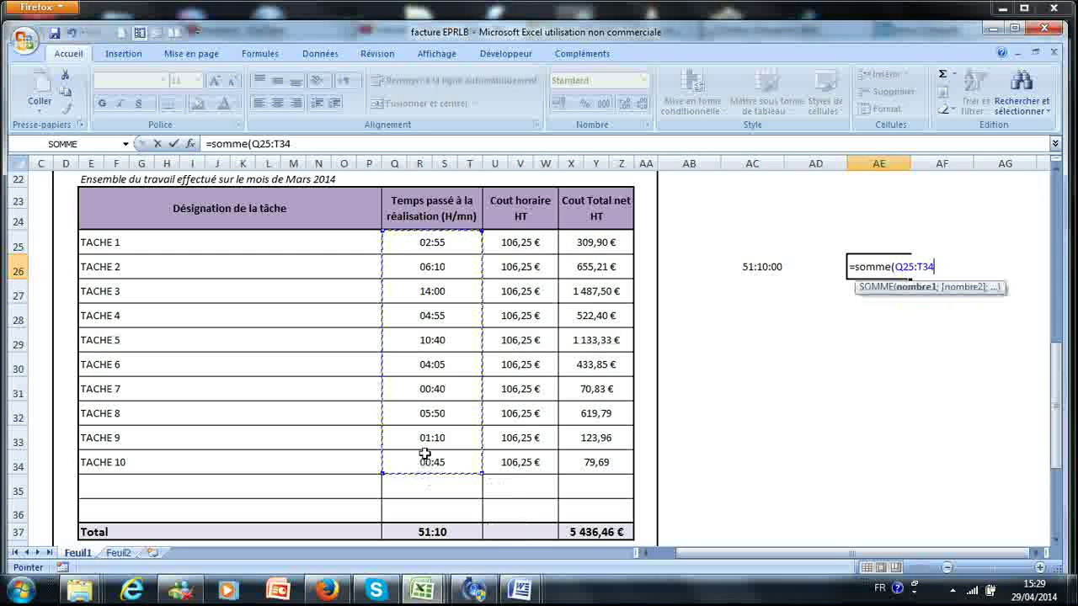
key("Return")
key("Up")
key("Up")
key("Up")
key("Up")
key("Up")
key("Up")
key("Up")
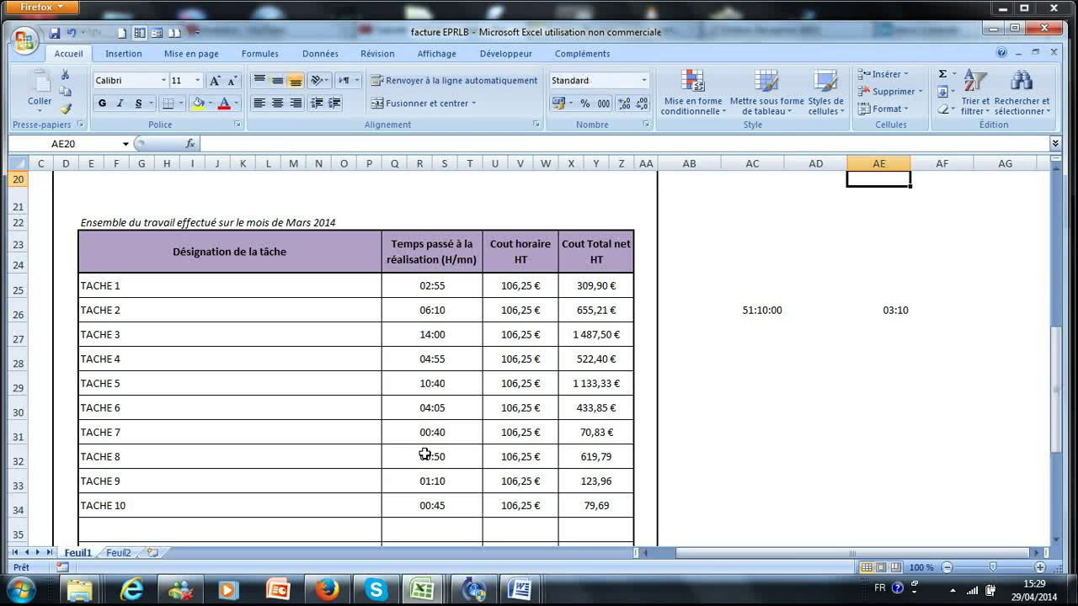
left_click(904, 310)
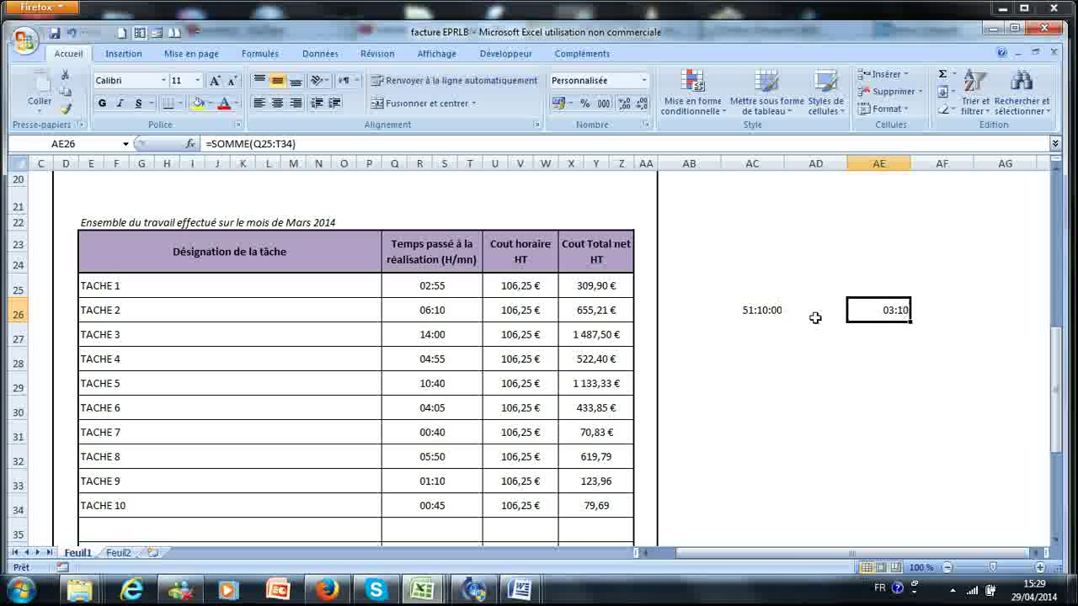
Move the time total from AE26 to AC26, replacing its contents, and compare it with the sum of the selected task times
left_click_drag(881, 327, 755, 327)
left_click(500, 349)
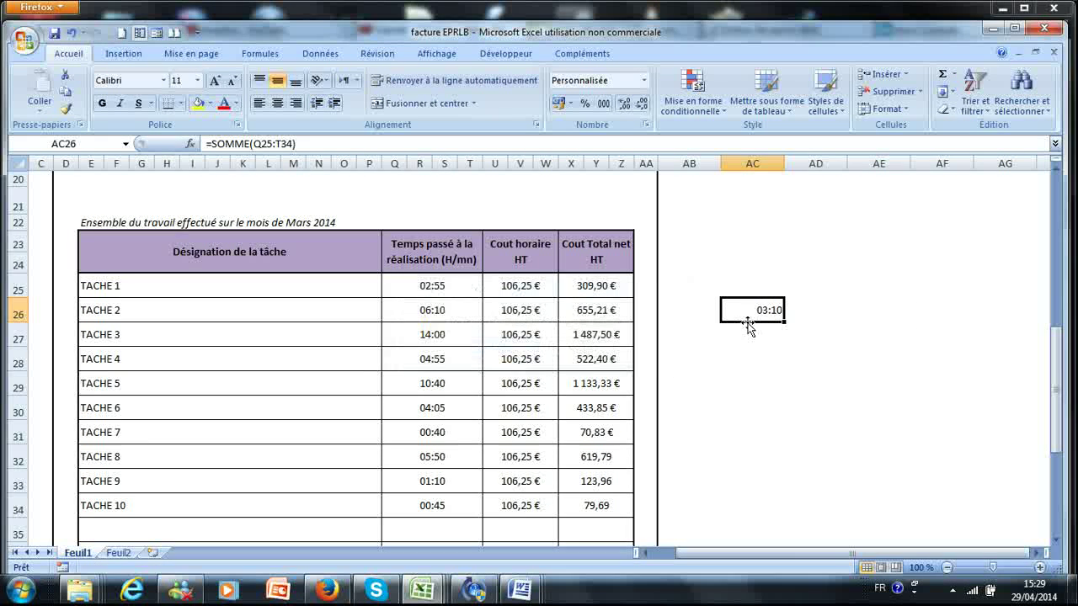
key("F2")
key("Escape")
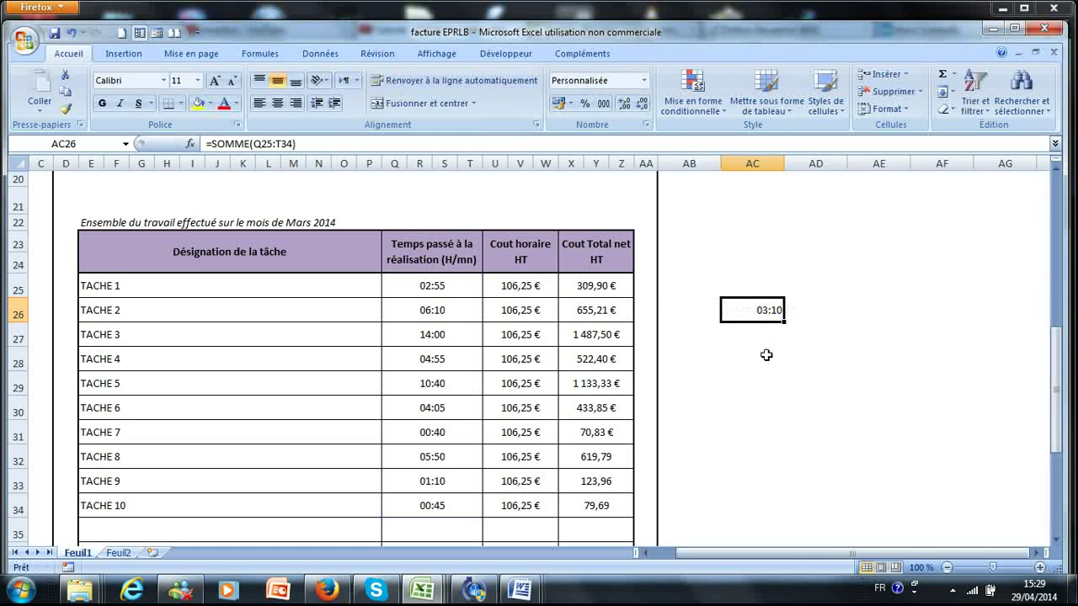
left_click_drag(456, 286, 472, 505)
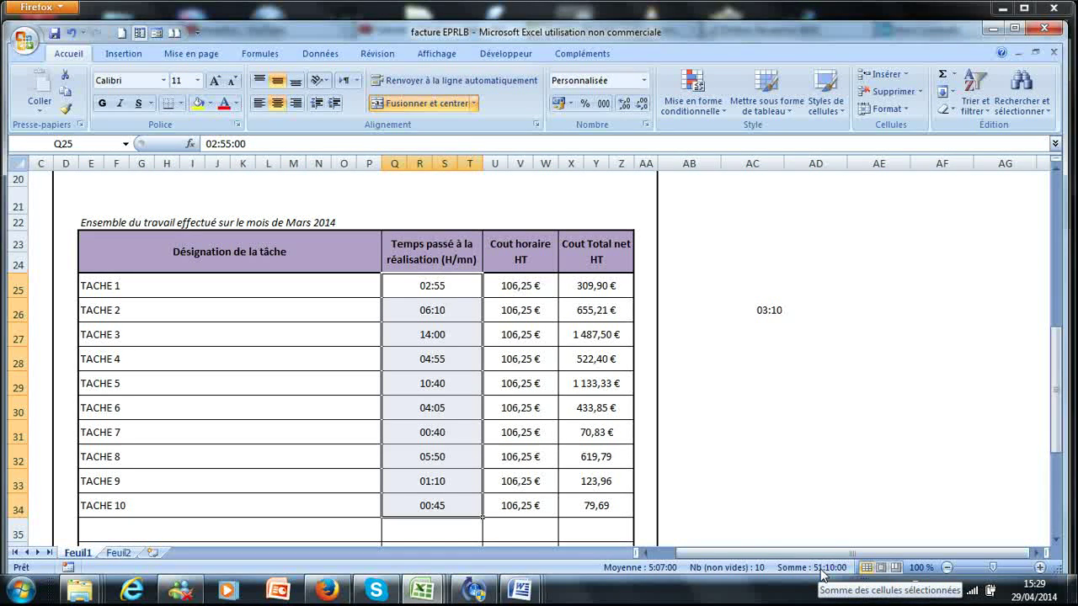
left_click(761, 310)
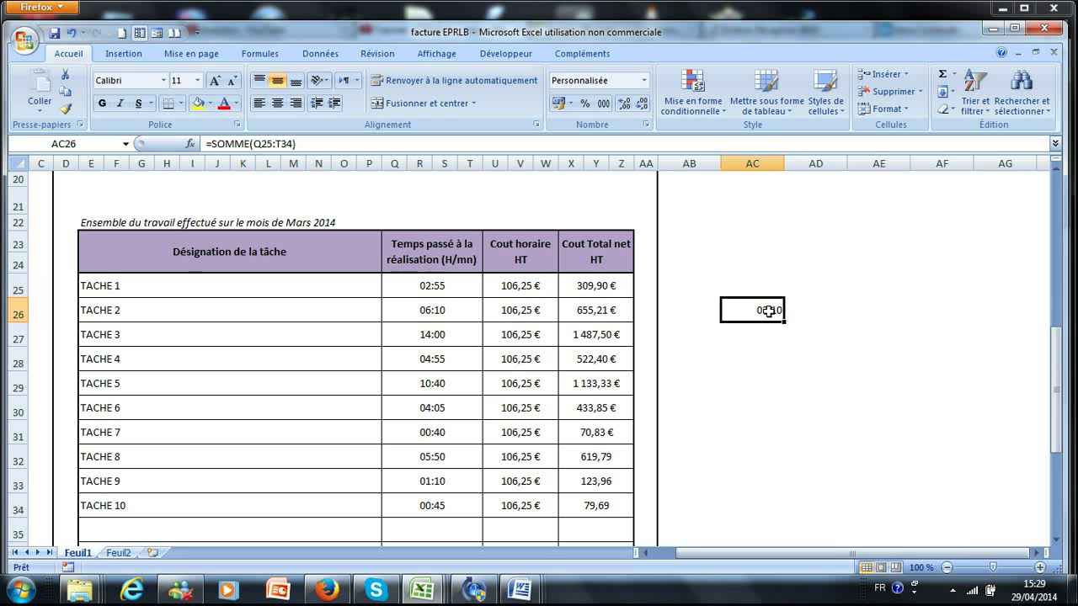
right_click(769, 310)
left_click(809, 502)
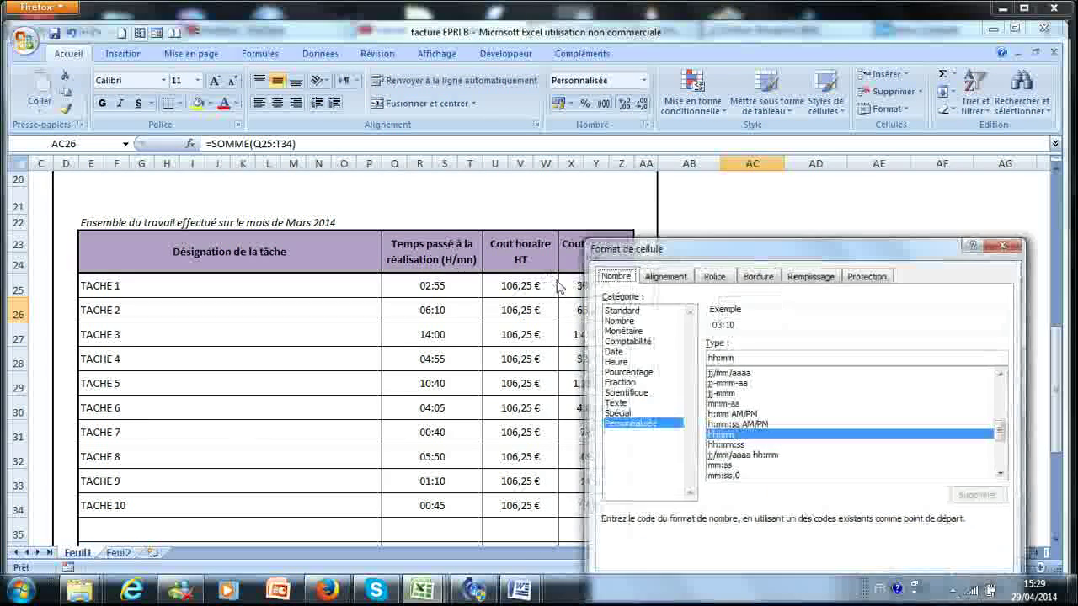
left_click_drag(697, 251, 686, 173)
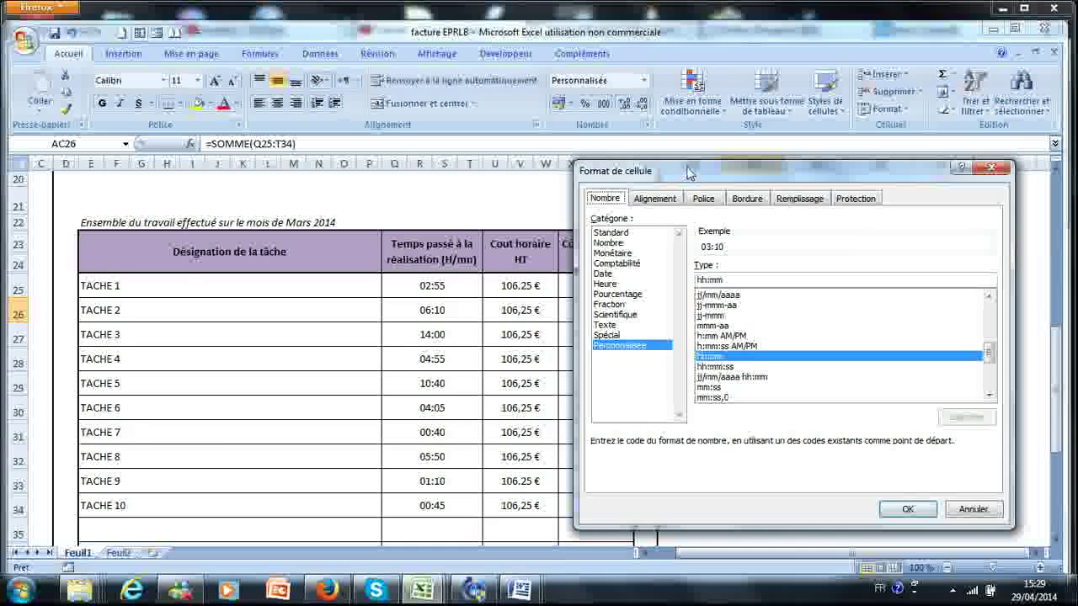
left_click(991, 168)
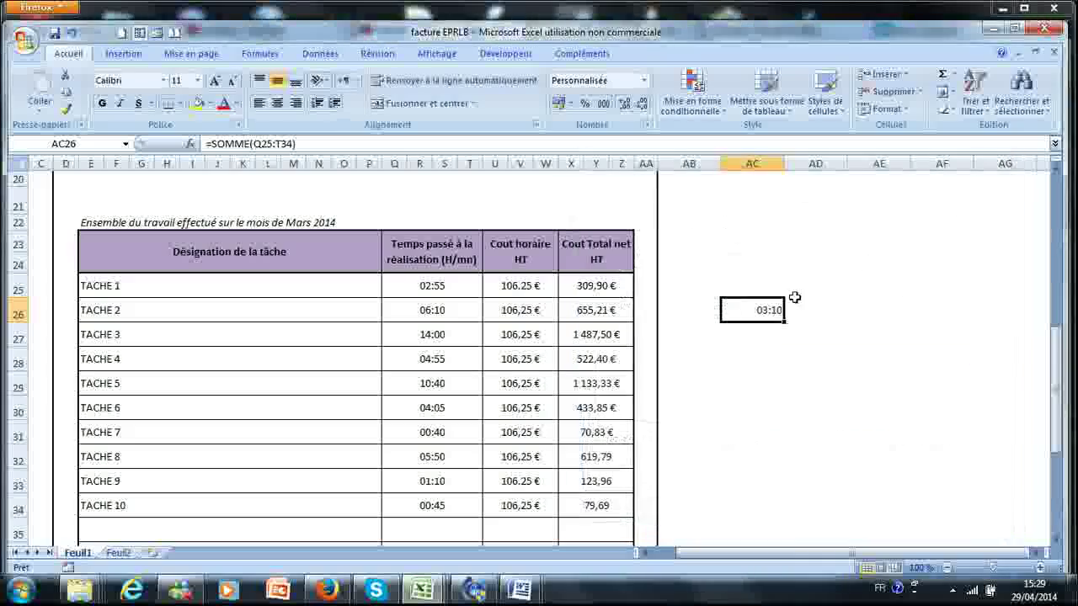
Format the time total in AC26 with the Heure category's 37:30:55 type
right_click(768, 310)
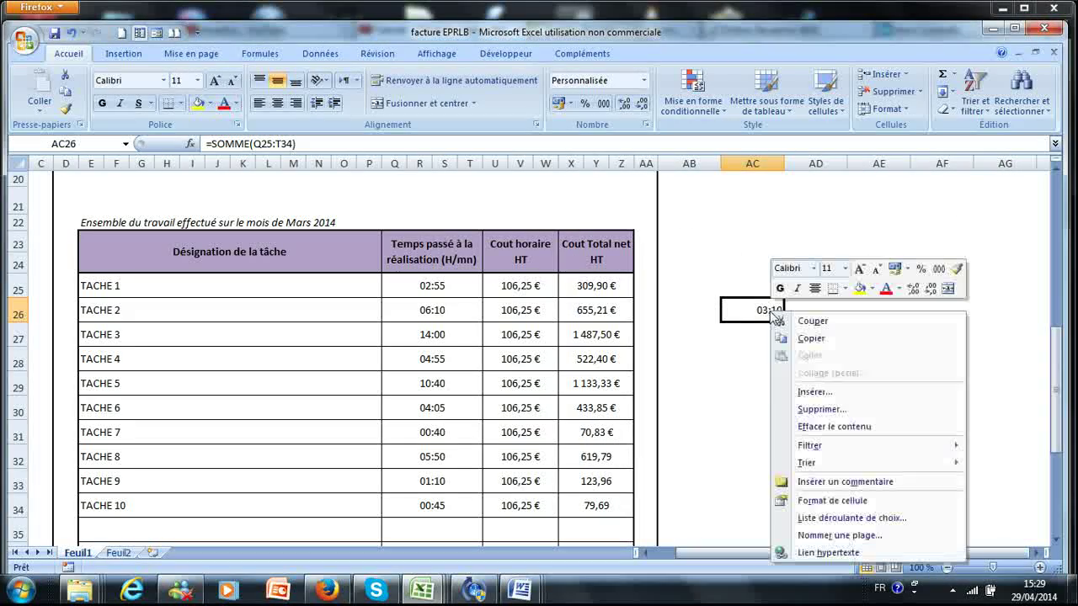
left_click(843, 501)
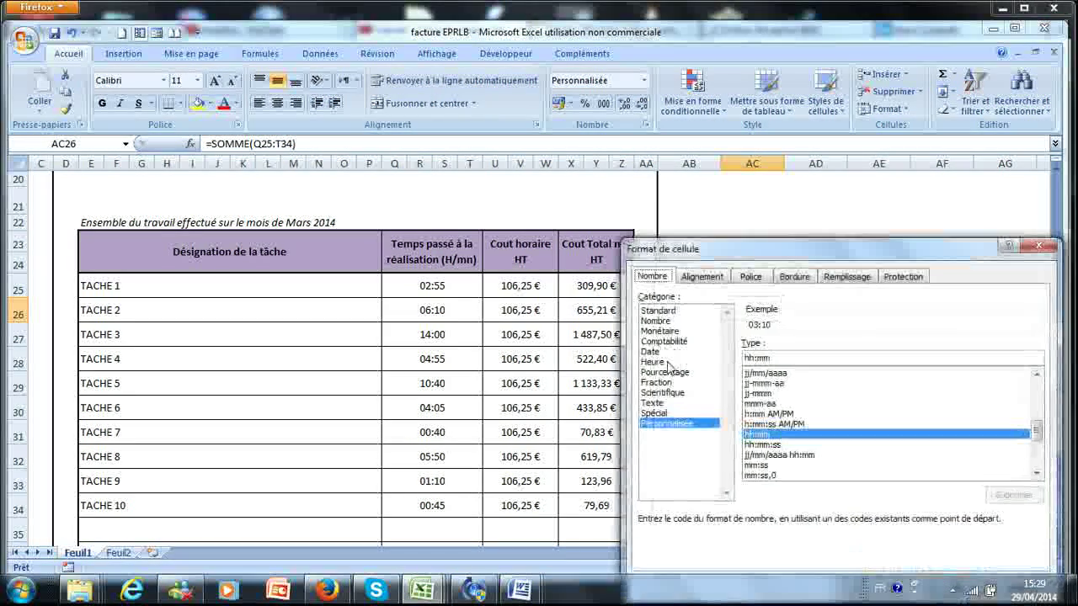
left_click(663, 362)
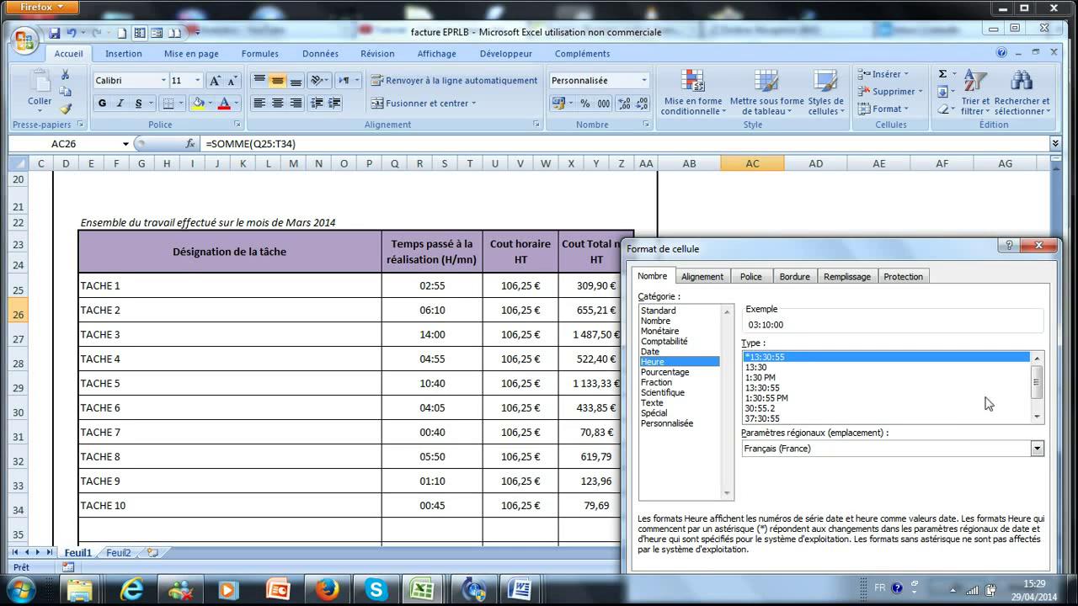
left_click(771, 420)
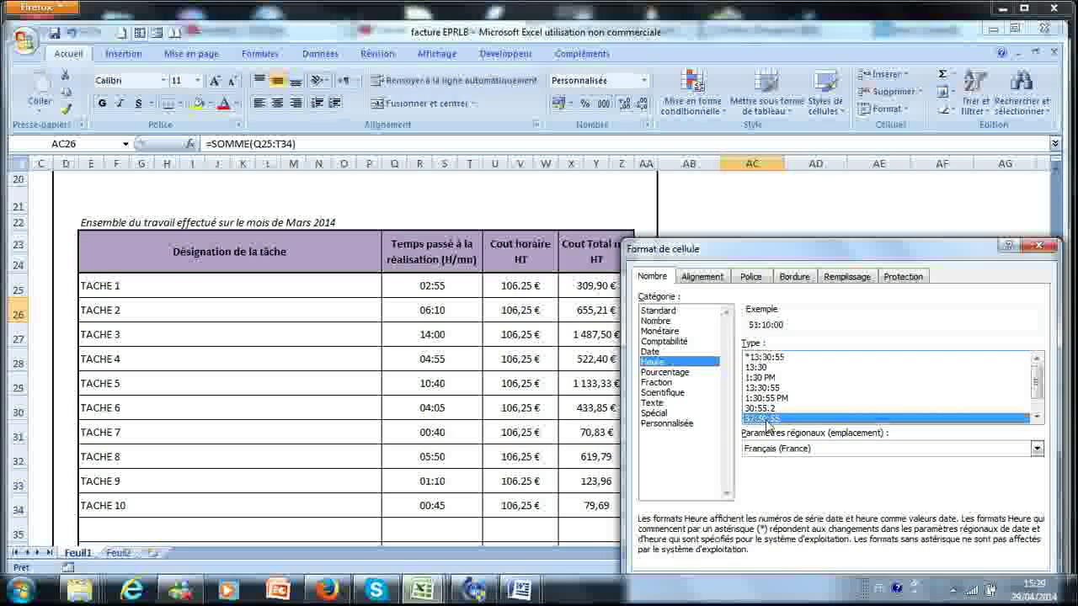
left_click(914, 499)
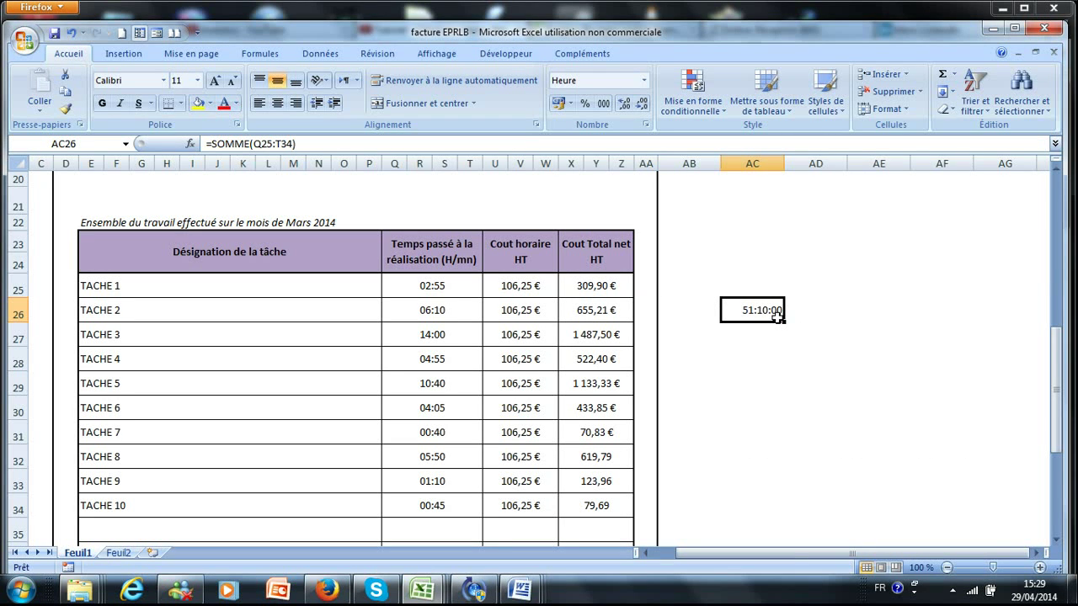
Apply the custom number format [h]:mm;@ to the time total in AC26
right_click(777, 317)
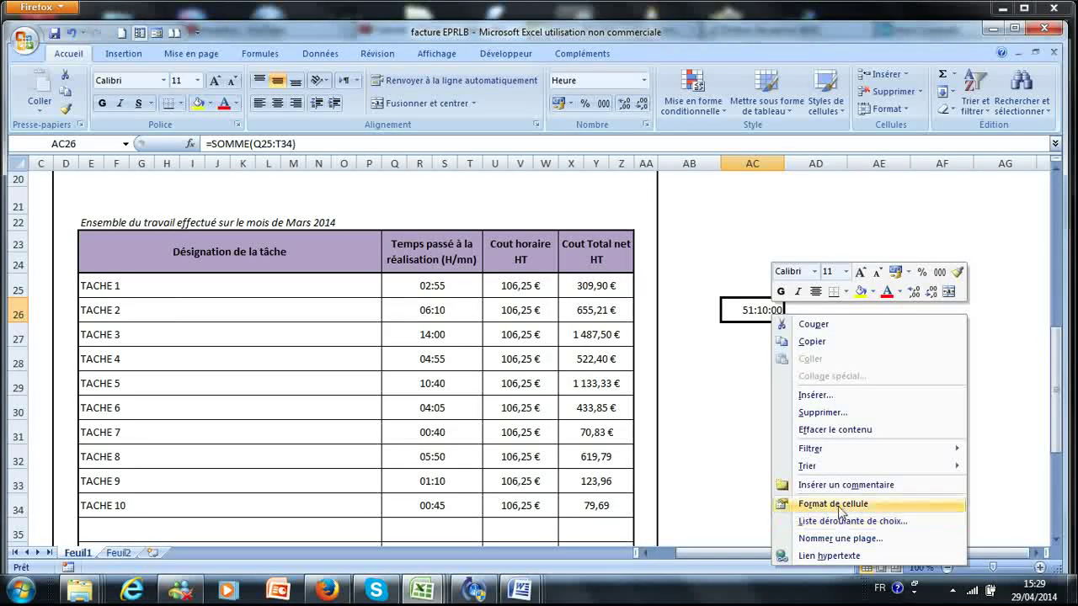
left_click(839, 505)
left_click(670, 423)
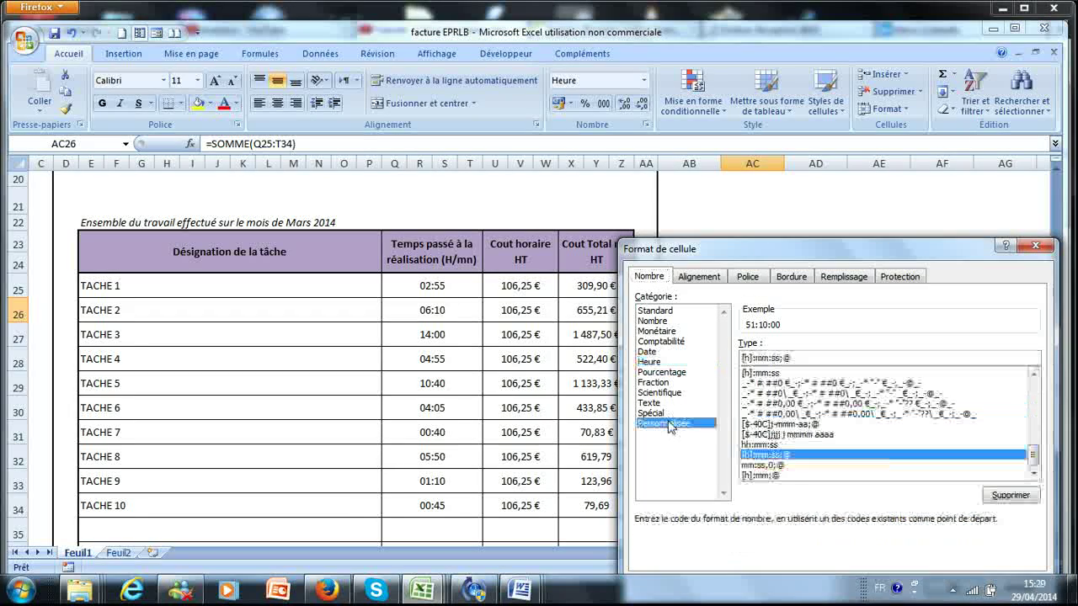
left_click(762, 475)
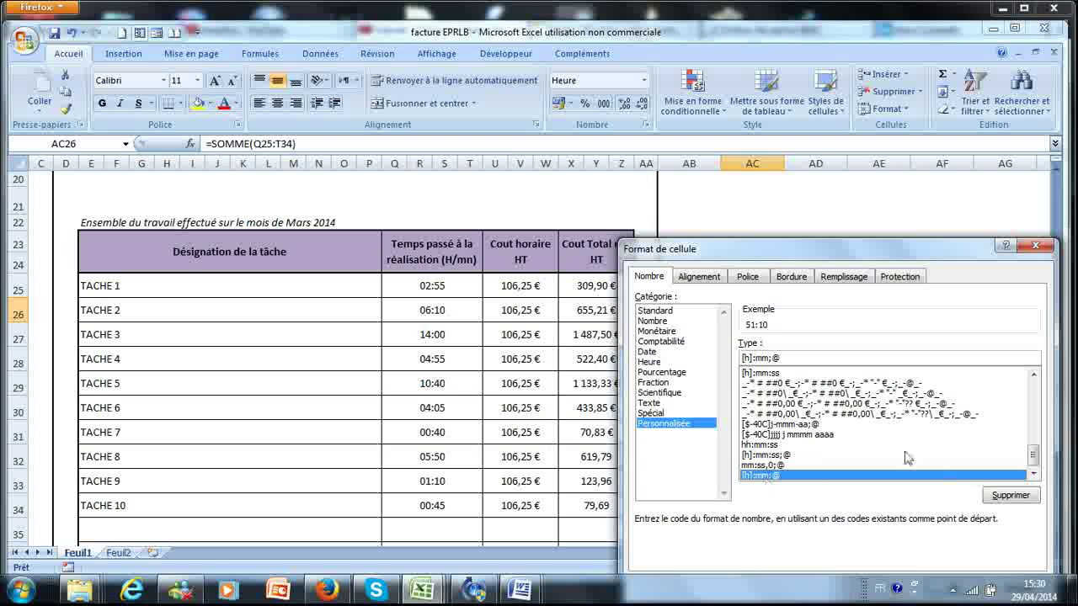
left_click_drag(894, 244, 893, 189)
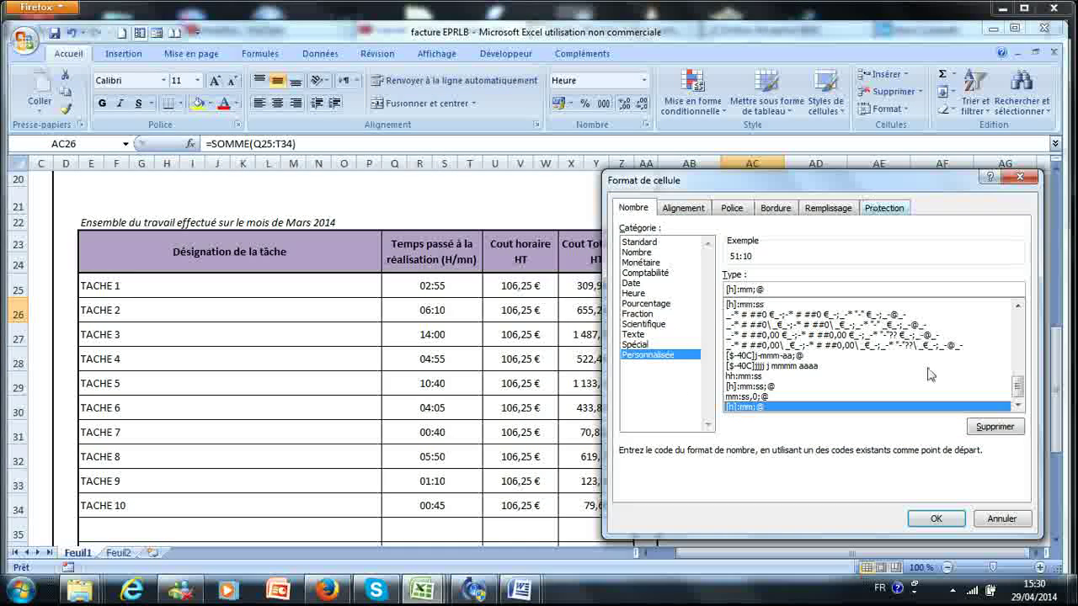
left_click(930, 517)
left_click(825, 341)
left_click(750, 310)
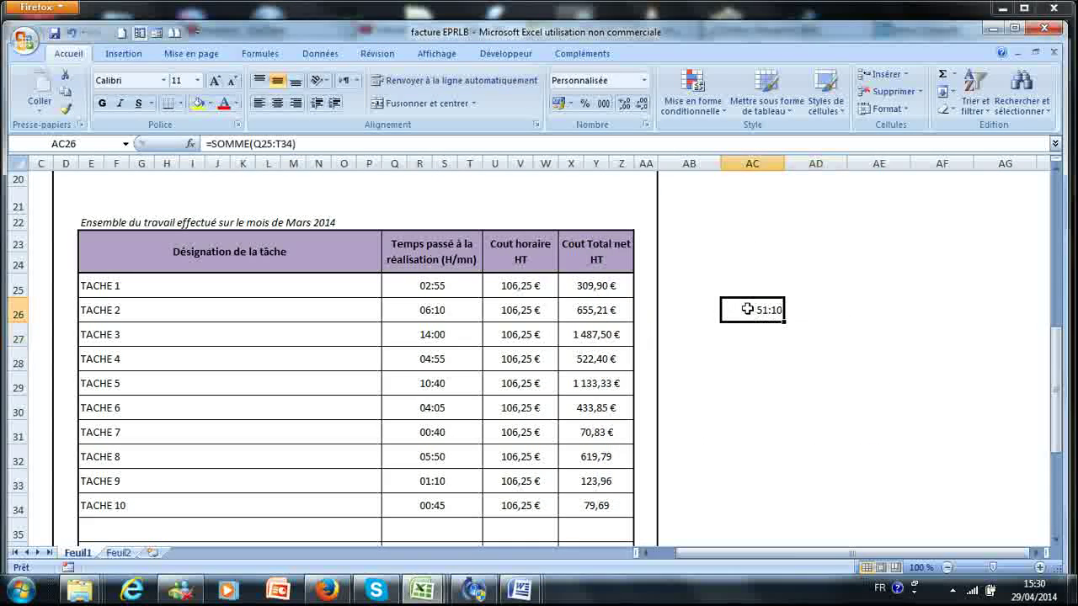
Make the time total in AC26 bold and centre the contents of column AC horizontally
key("ctrl+g")
left_click(779, 349)
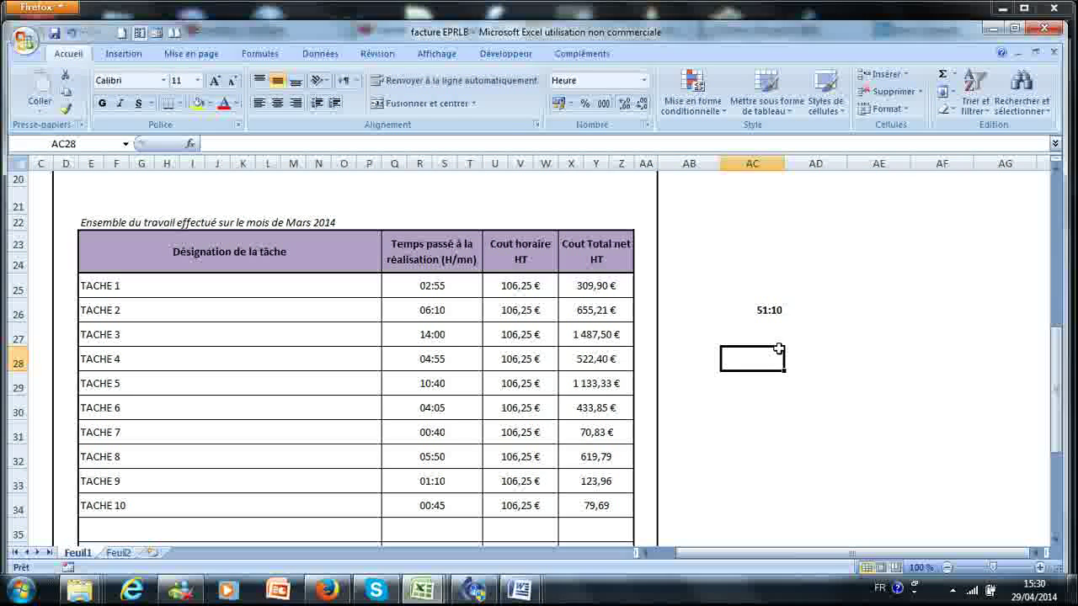
left_click(753, 310)
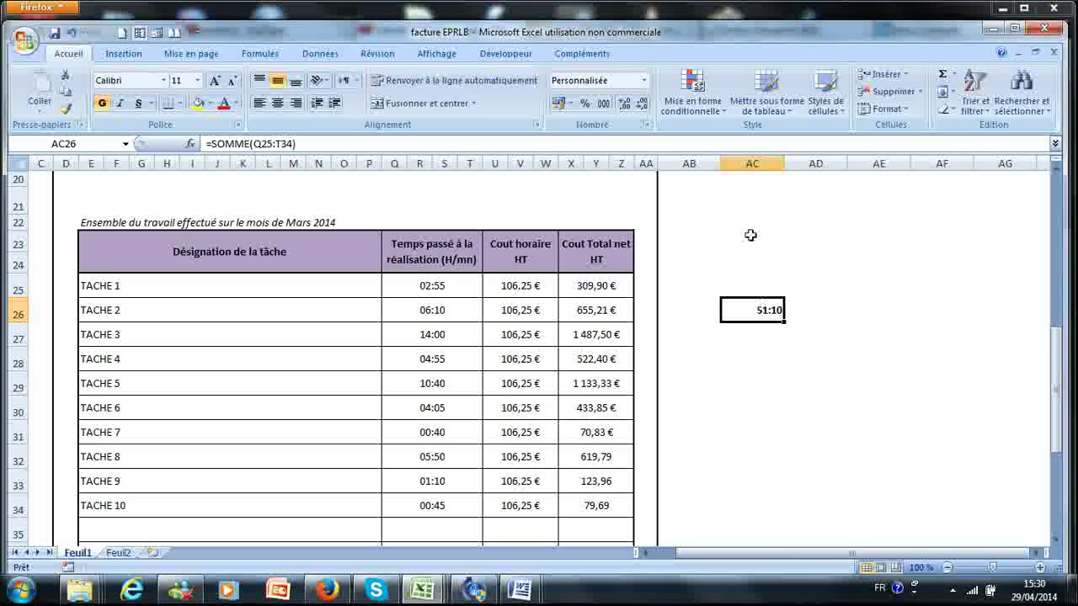
left_click(752, 164)
left_click(277, 103)
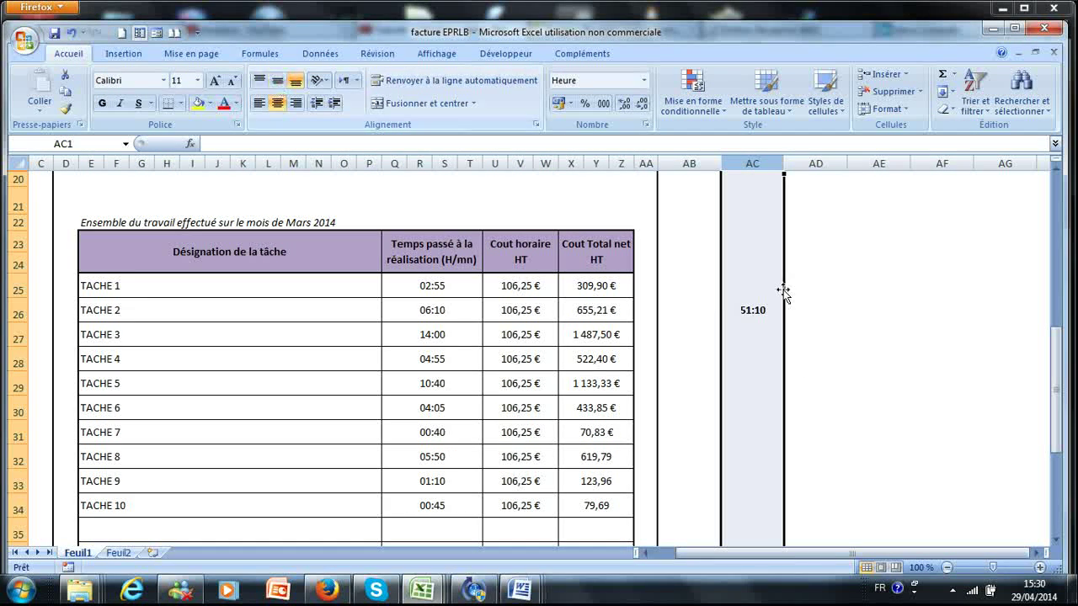
Narrow column AD and enter =JOUR(AC26) in AE26 to extract the days from the time total
left_click(750, 308)
left_click_drag(847, 163, 805, 164)
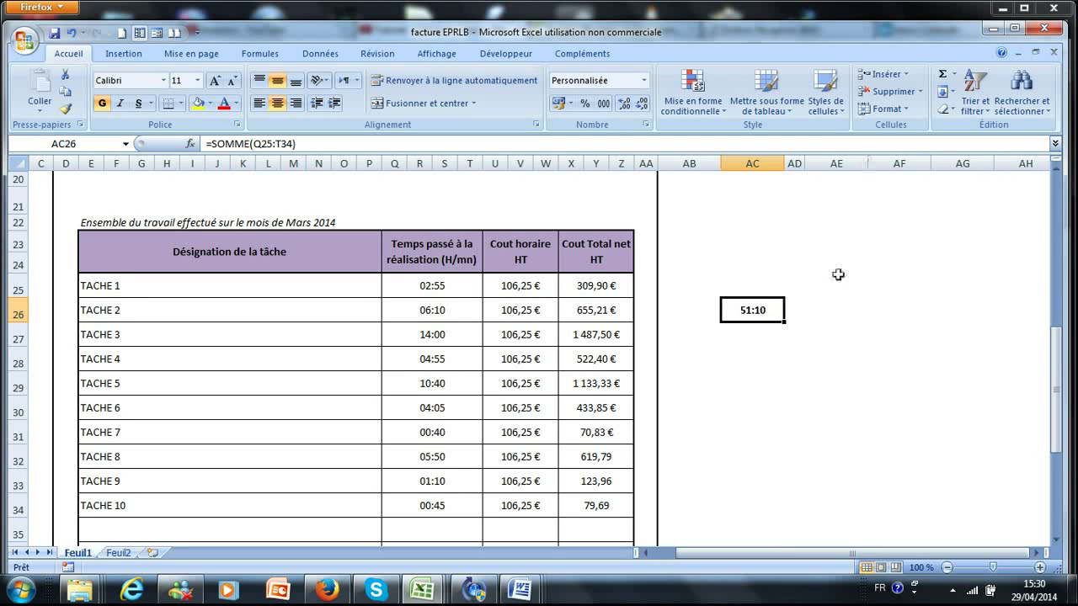
left_click(835, 309)
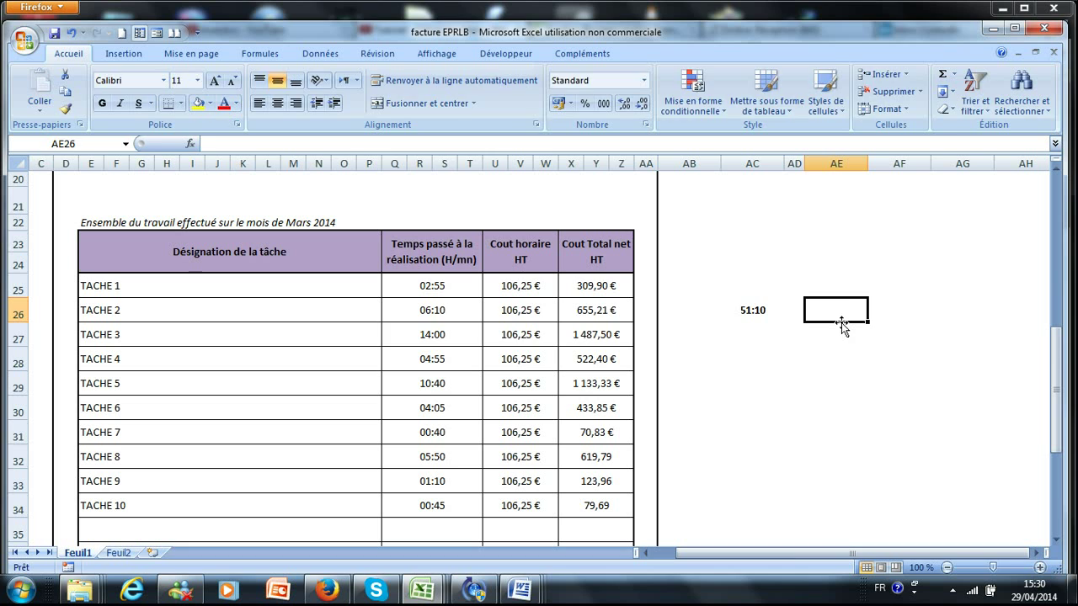
type("=jour(")
left_click(755, 309)
key("Return")
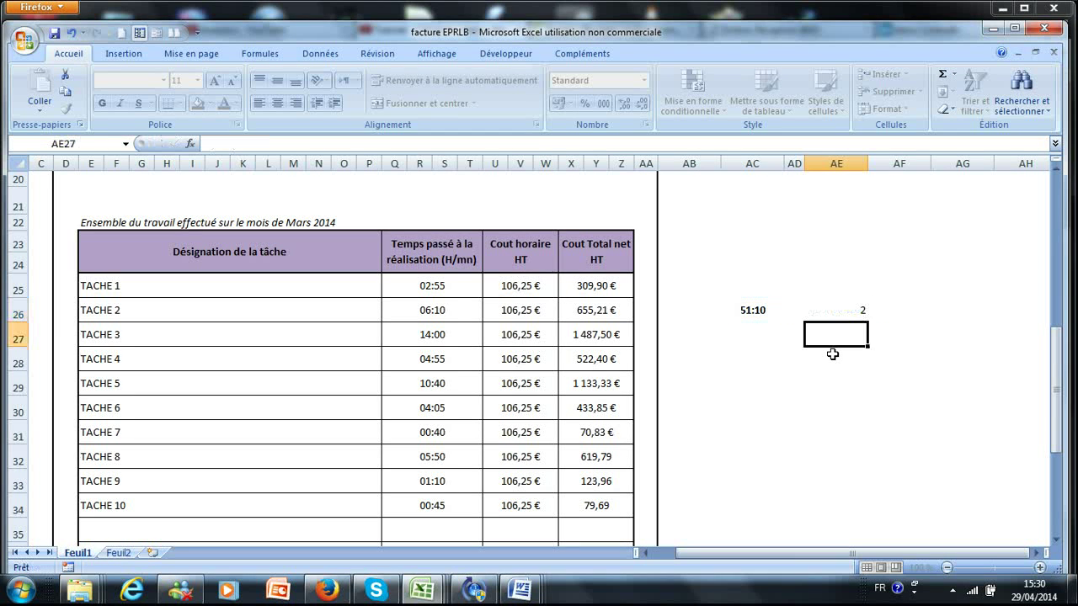
Enter the headings jours, Heures and Minutes in AE25, AF25 and AG25
key("Up")
key("Up")
type("jours")
key("Return")
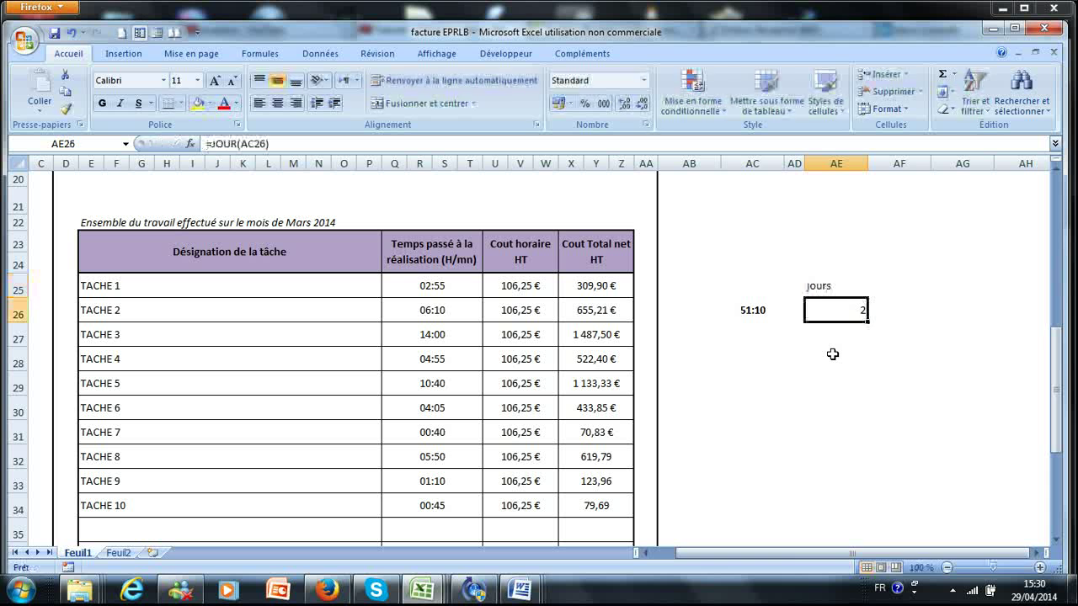
key("Up")
key("Up")
key("Right")
key("Down")
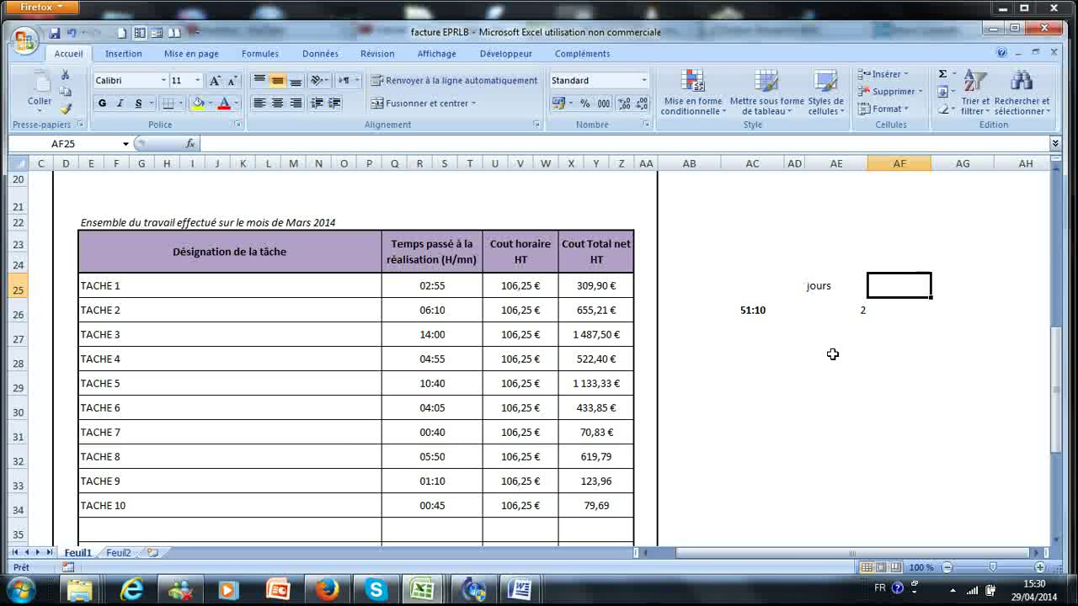
type("Heures")
key("Up")
key("Right")
key("Down")
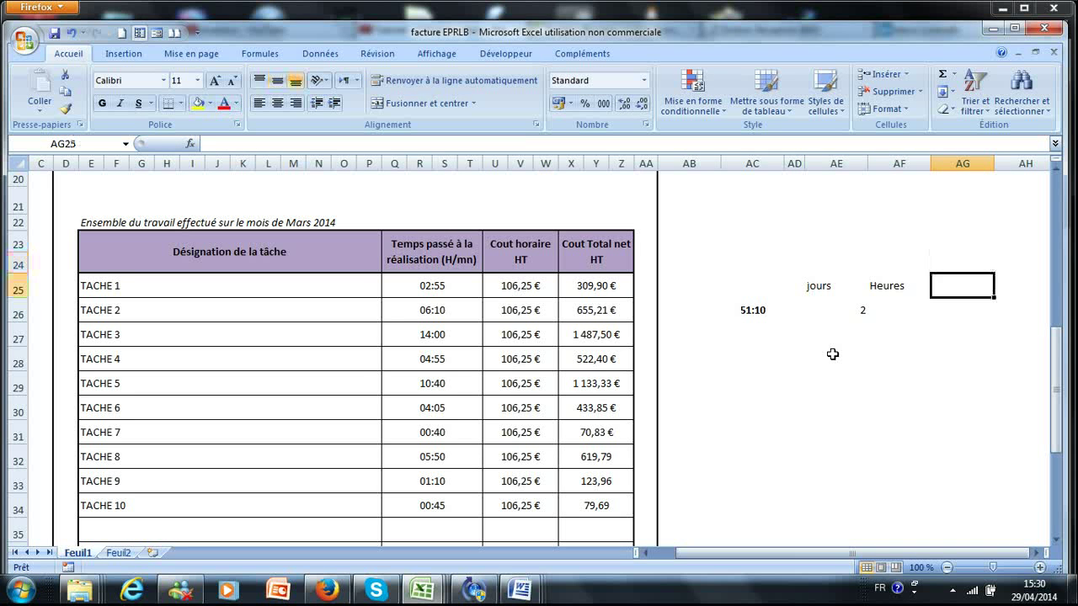
type("Minutes")
key("Return")
Move the block AC25:AG26 with its headings and time total up two rows to AC23:AG24
left_click_drag(768, 283, 955, 310)
left_click_drag(891, 273, 885, 251)
left_click(870, 261)
left_click(854, 270)
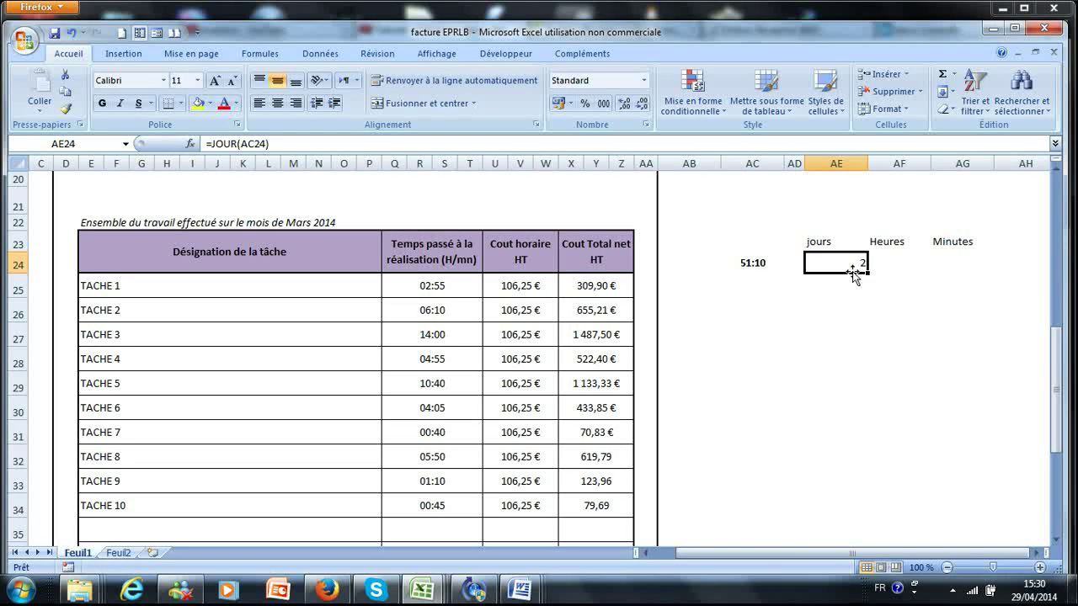
type("0heure(")
left_click(779, 268)
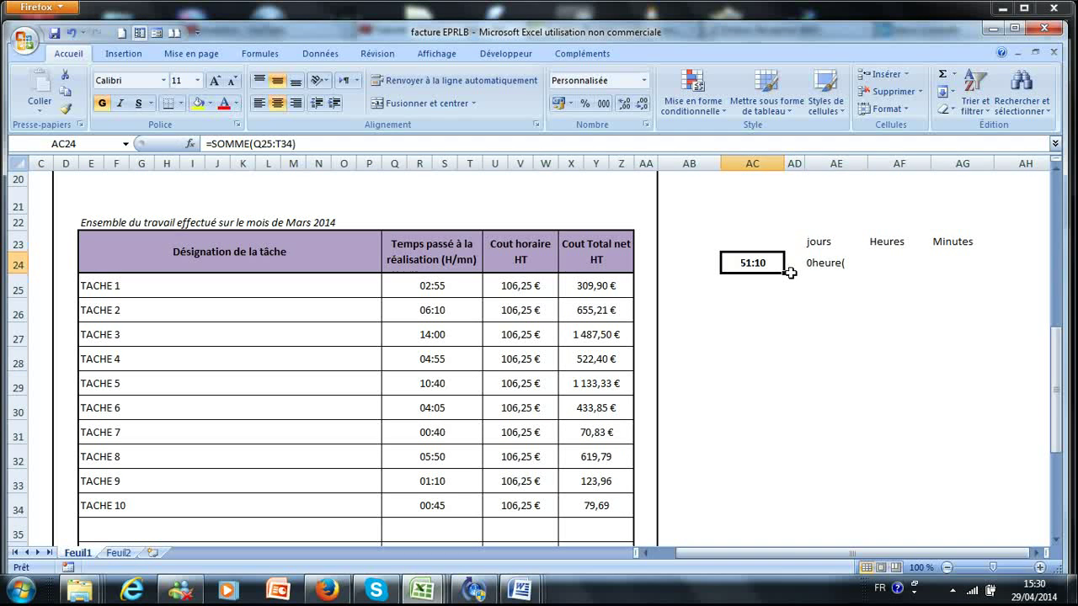
left_click(821, 259)
key("ctrl+z")
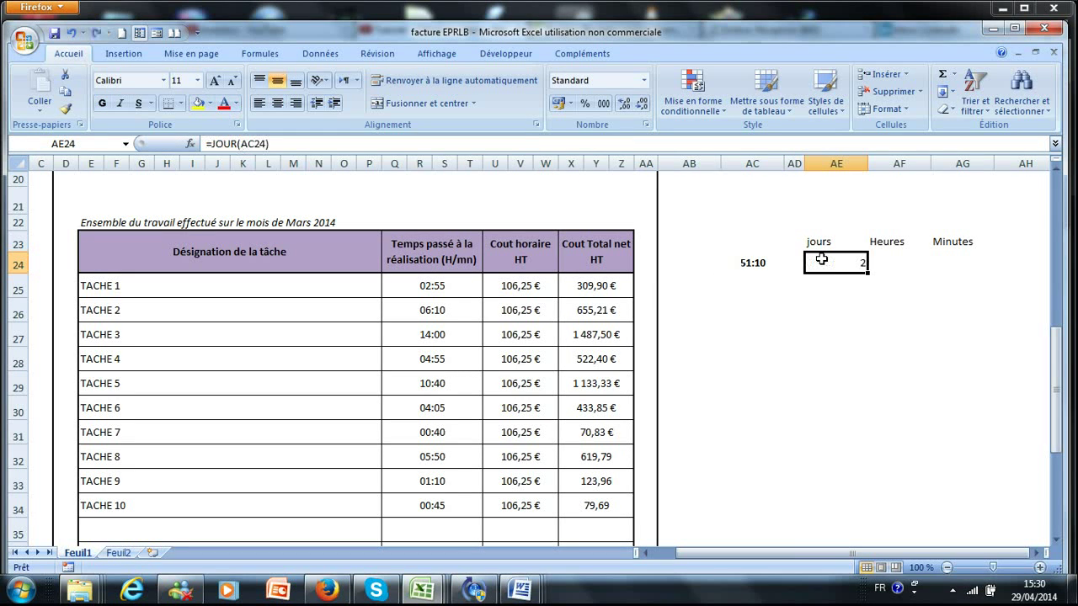
Enter =HEURE(AC24) in AF24 to extract the hours from the time total
key("Right")
type("=heure(")
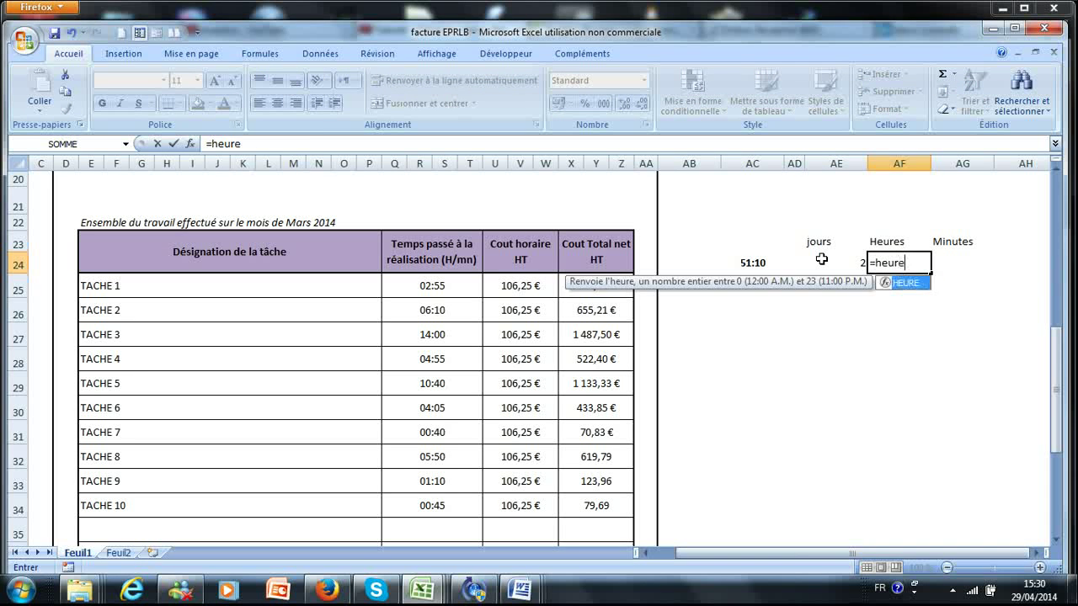
left_click(747, 261)
key("Return")
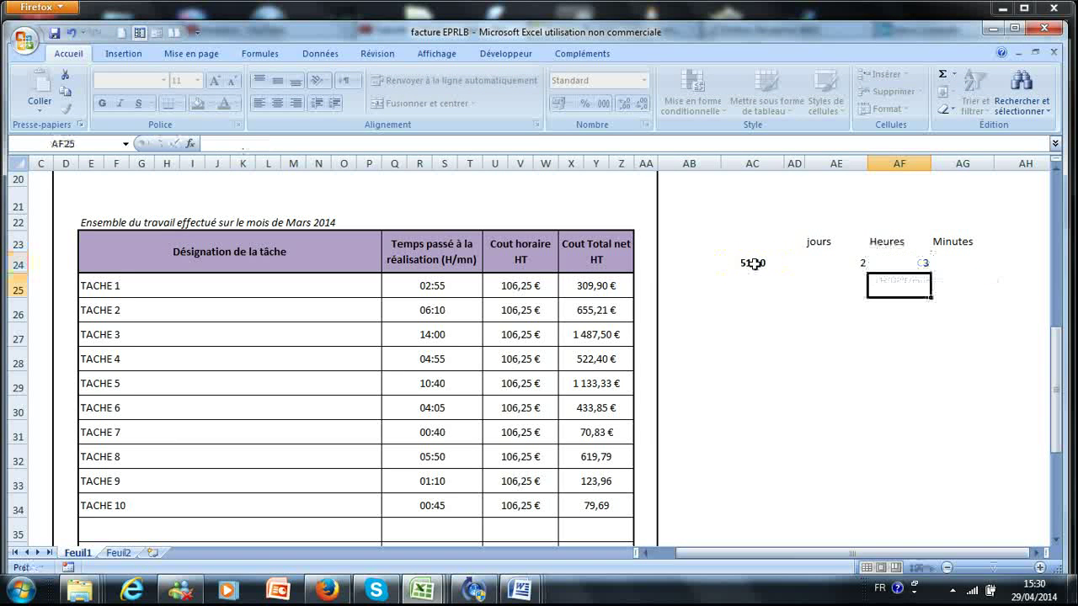
Enter =MINUTE(AC24) in AG24 to extract the minutes from the time total
key("Up")
key("Right")
type("=")
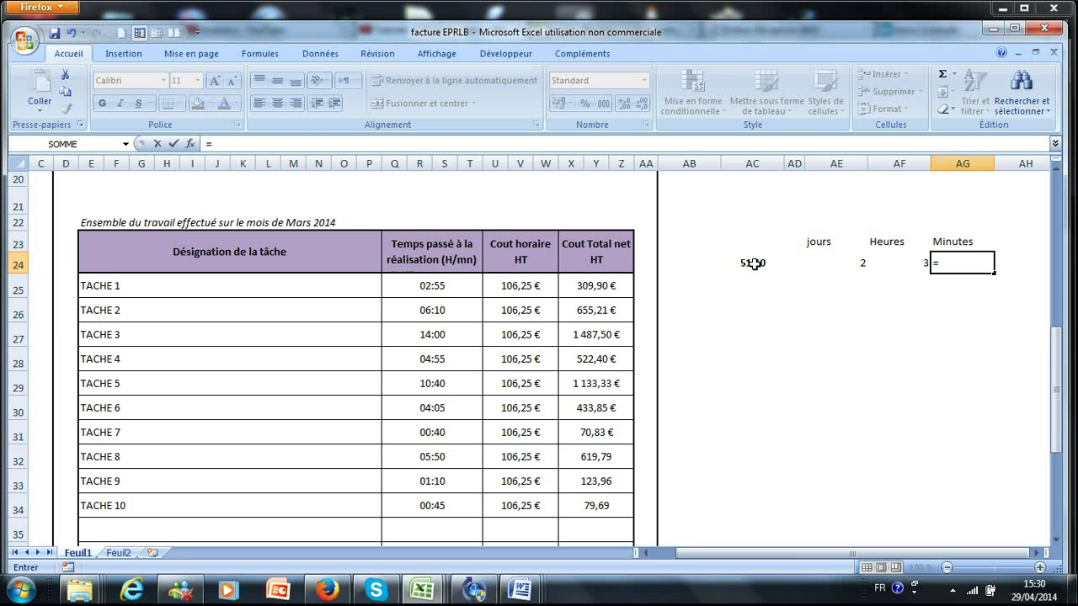
type("minute(")
left_click(750, 261)
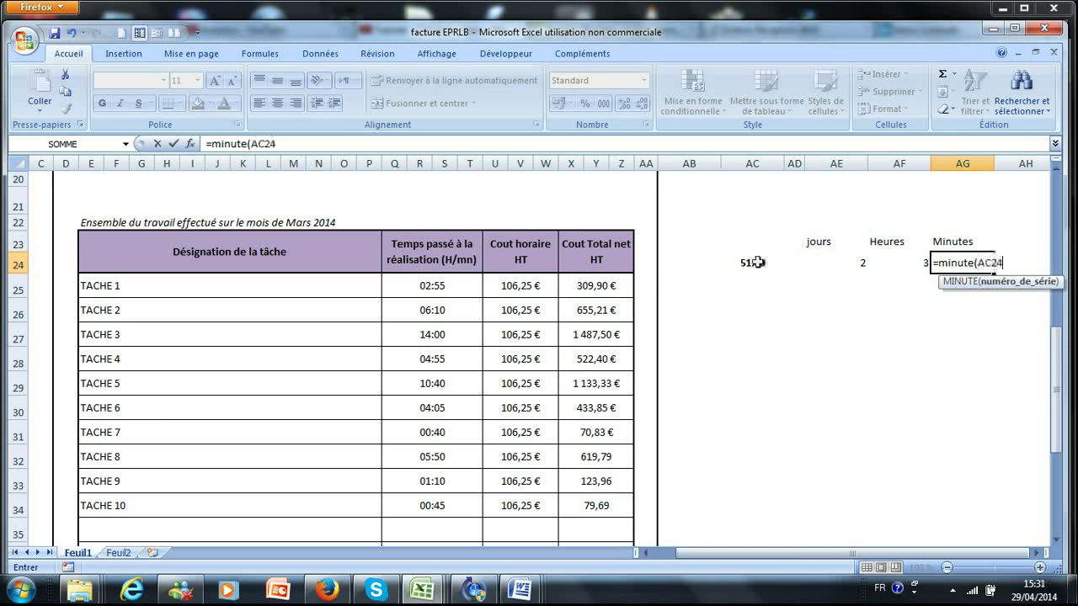
key("Return")
Centre the days, hours and minutes values in AE24:AG24 horizontally
key("Up")
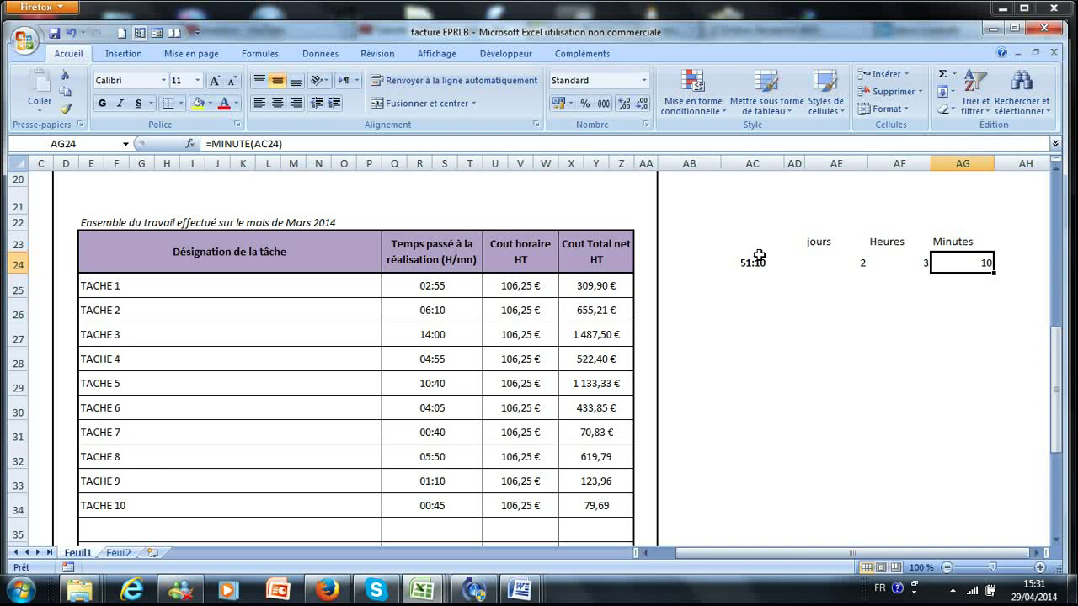
key("Left")
key("Left")
key("shift+Right")
key("shift+Right")
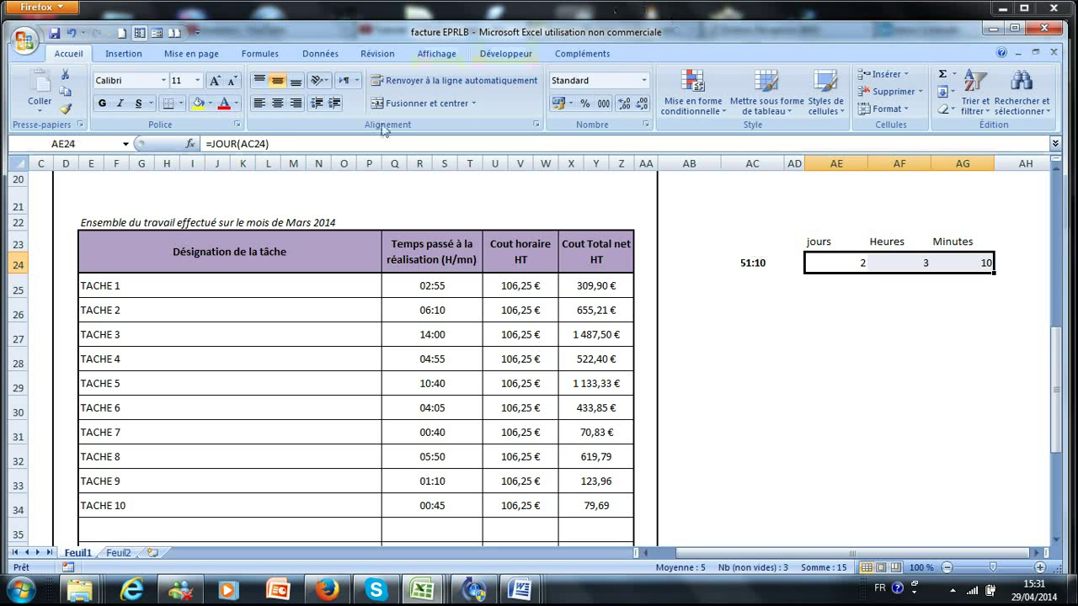
left_click(277, 103)
left_click(809, 283)
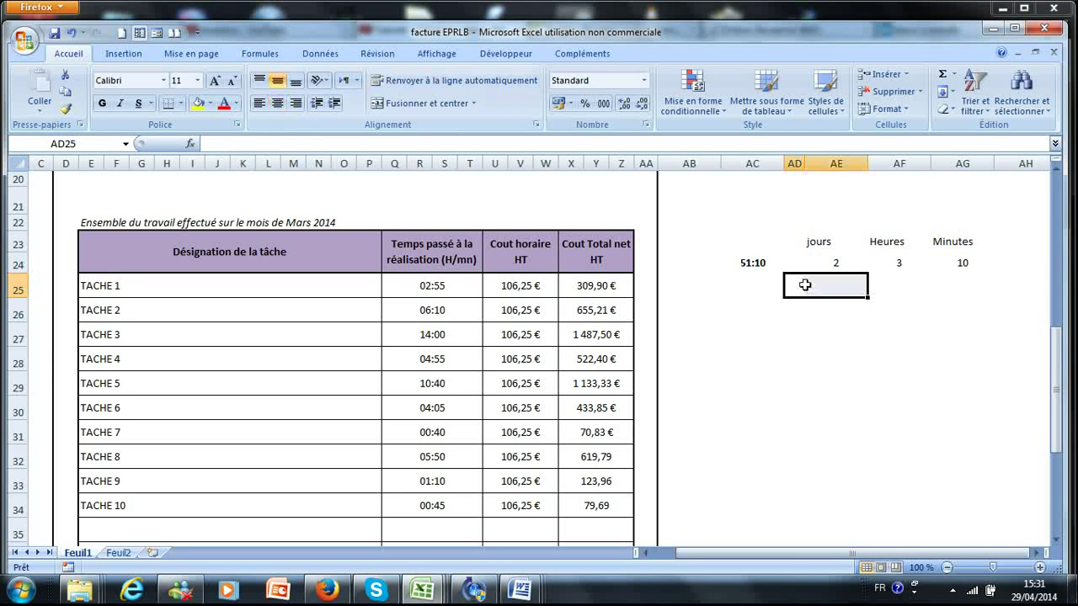
Move the time total and its breakdown from AC24:AG24 to row 37, and copy them into AC25:AG34
left_click(766, 265)
left_click_drag(772, 265, 960, 495)
key("ctrl+c")
scroll(817, 498, "up", 2)
left_click_drag(736, 282, 749, 507)
key("ctrl+v")
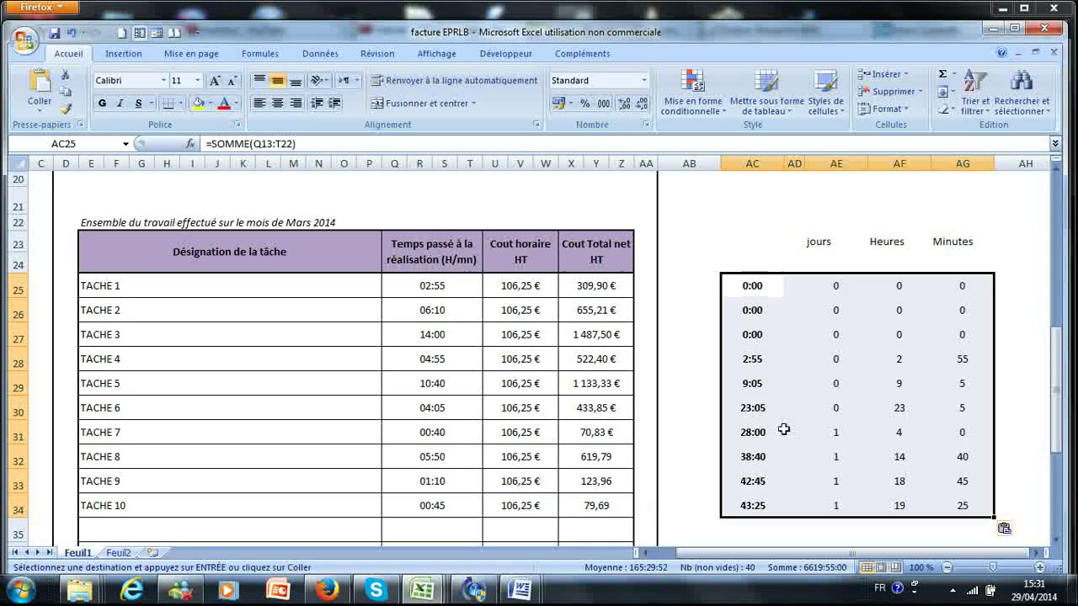
Replace the sum in AC25 with a reference to the TACHE 1 time and copy it down to AC34
left_click(815, 336)
left_click(837, 283)
left_click(750, 284)
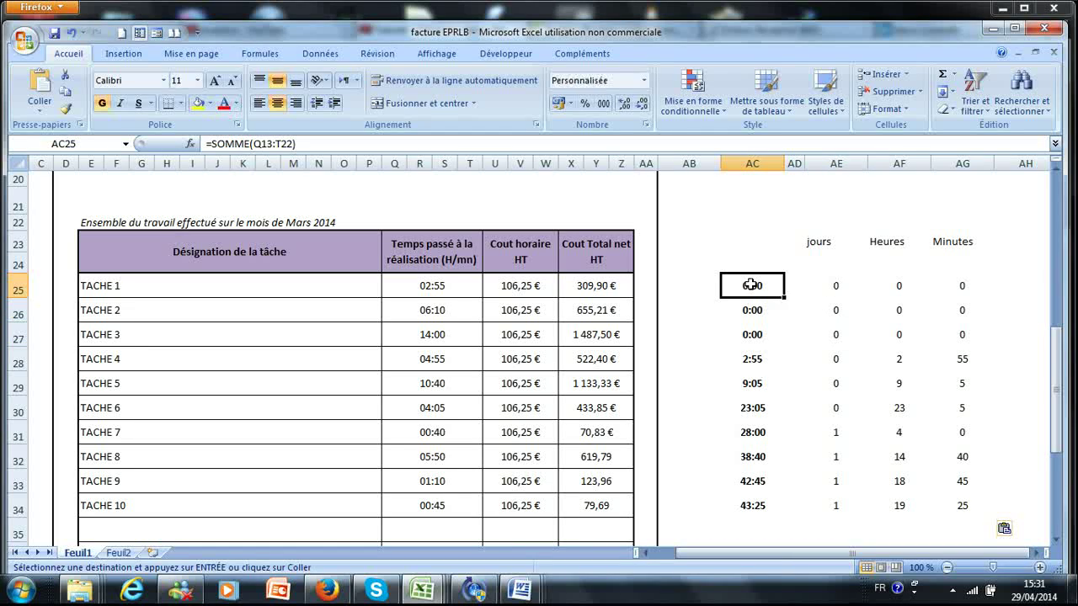
type("=")
left_click(444, 285)
key("Return")
key("Up")
key("ctrl+c")
key("ctrl+shift+Down")
key("ctrl+v")
key("Escape")
Compare the task times with their extracted days, hours and minutes in rows 25 to 34 and the total row 37
left_click_drag(421, 284, 412, 506)
left_click(861, 288)
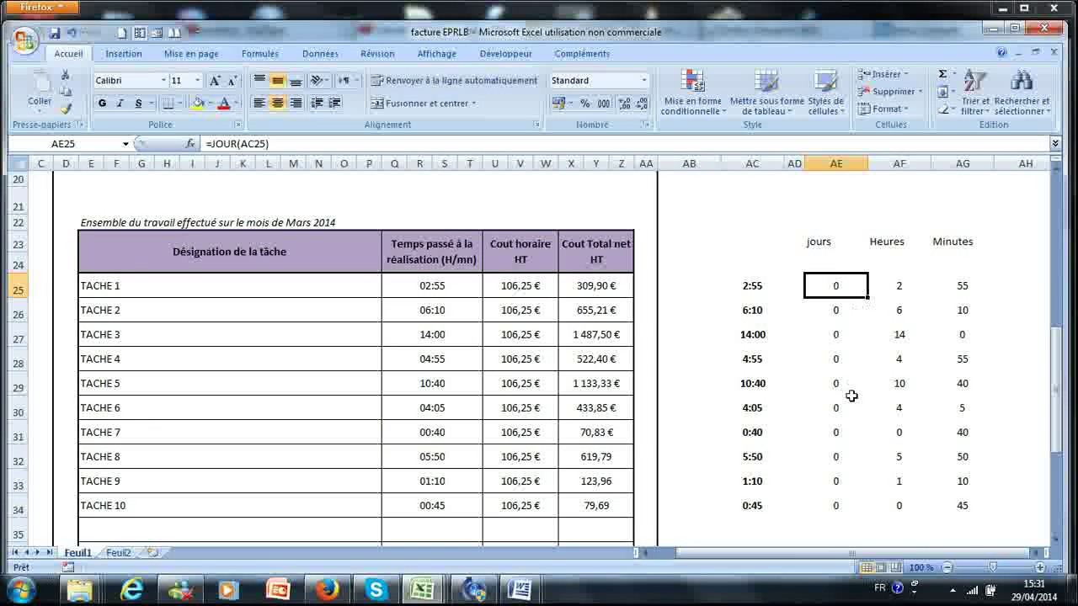
left_click(888, 283)
left_click(960, 286)
left_click(898, 311)
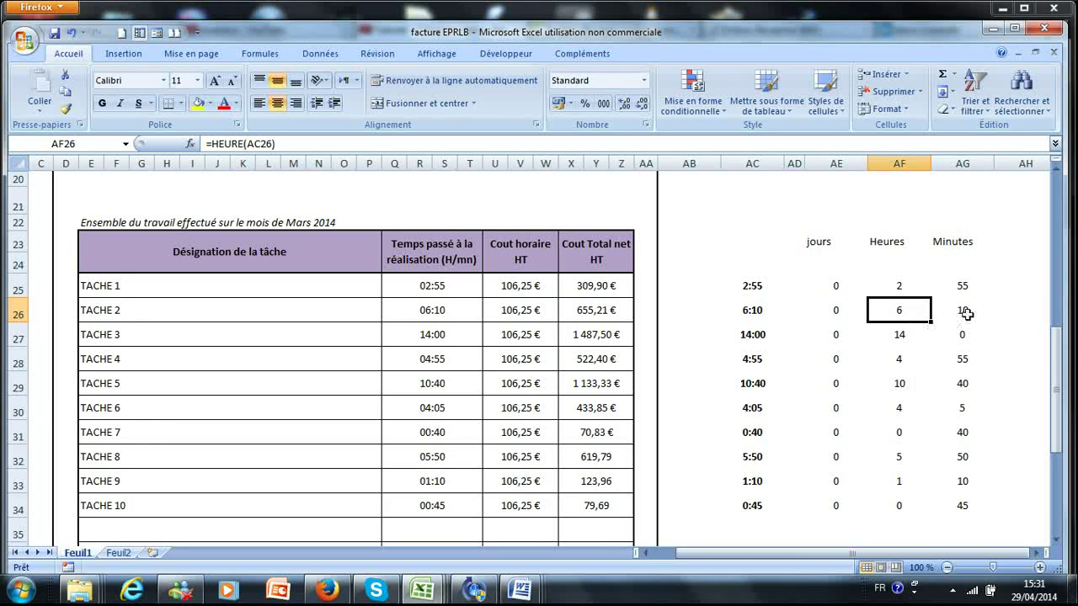
left_click(967, 314)
left_click(960, 335)
left_click(892, 361)
scroll(946, 364, "down", 2)
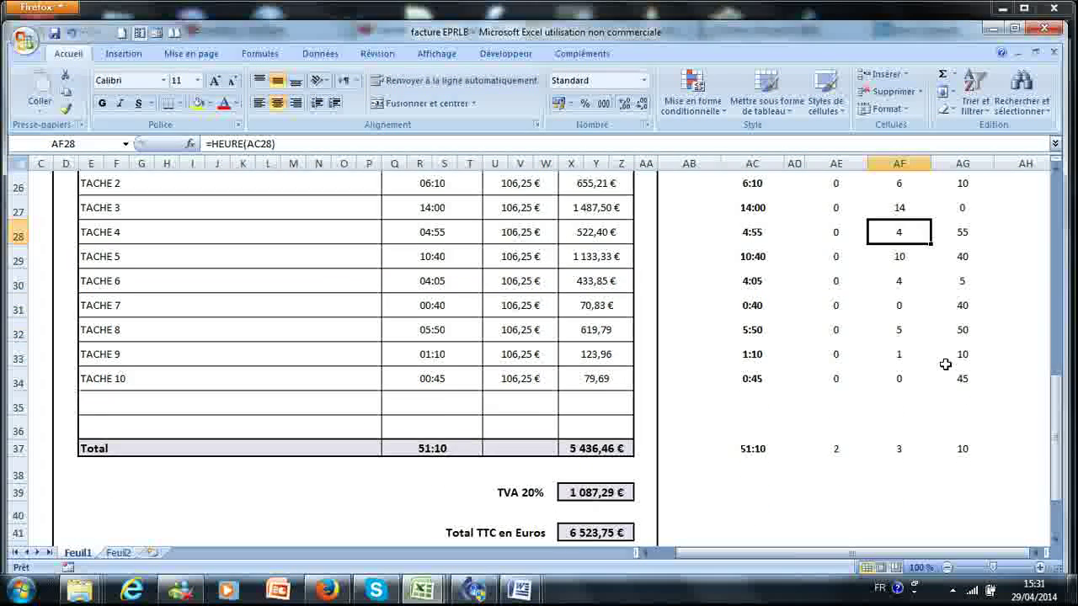
scroll(946, 363, "up", 1)
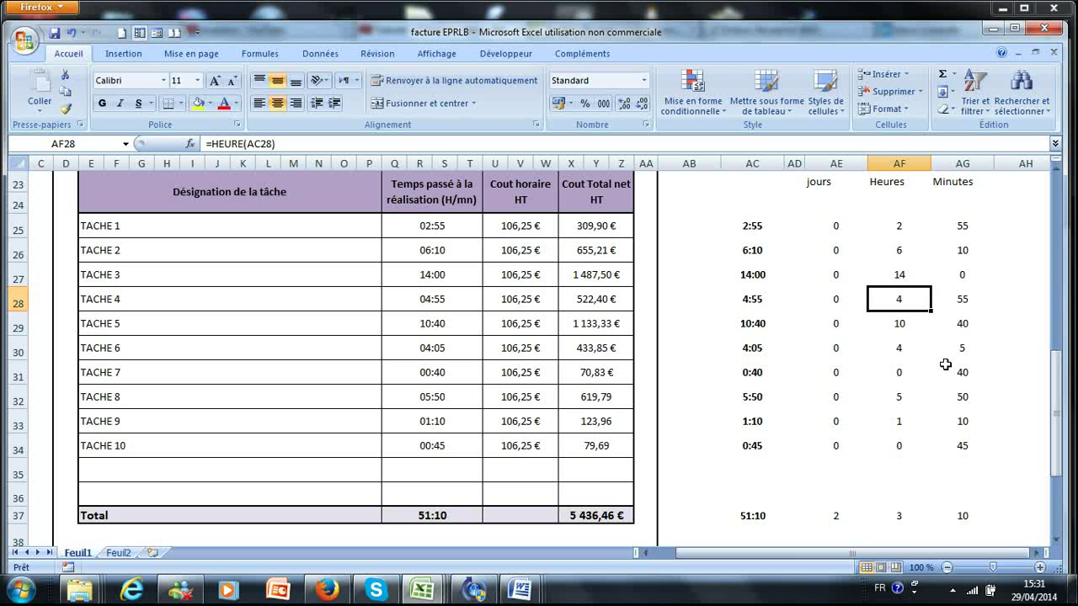
Start the TACHE 1 cost formula in AH25 by multiplying the hours by the hourly cost, =AF25*U25
key("Right")
key("Right")
key("Up")
key("Up")
key("Up")
key("Up")
key("Down")
key("Right")
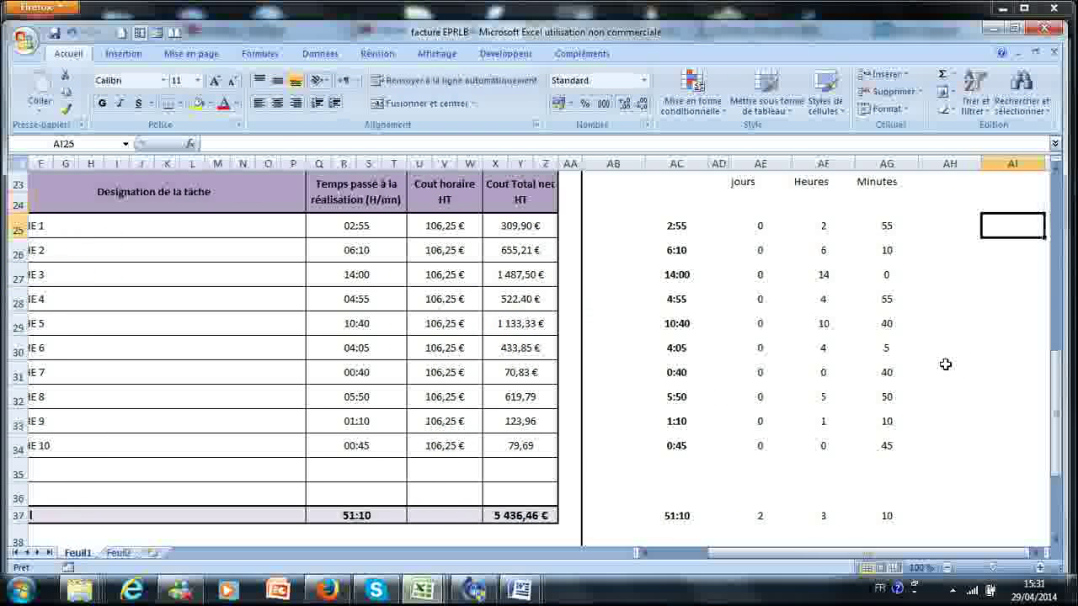
key("Left")
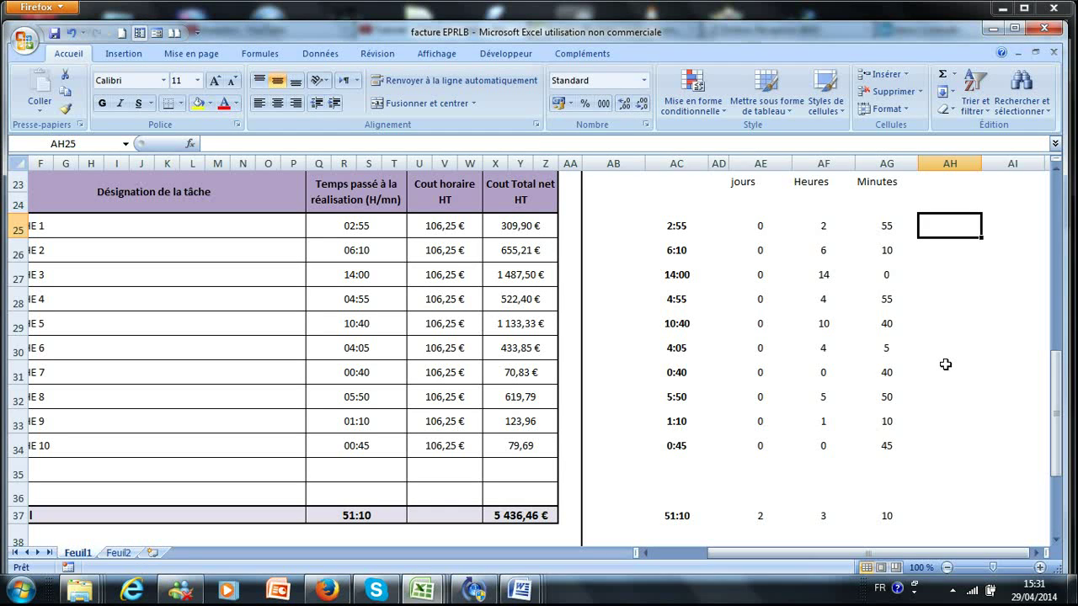
type("=")
left_click(464, 227)
left_click(823, 223)
type("*")
left_click(467, 232)
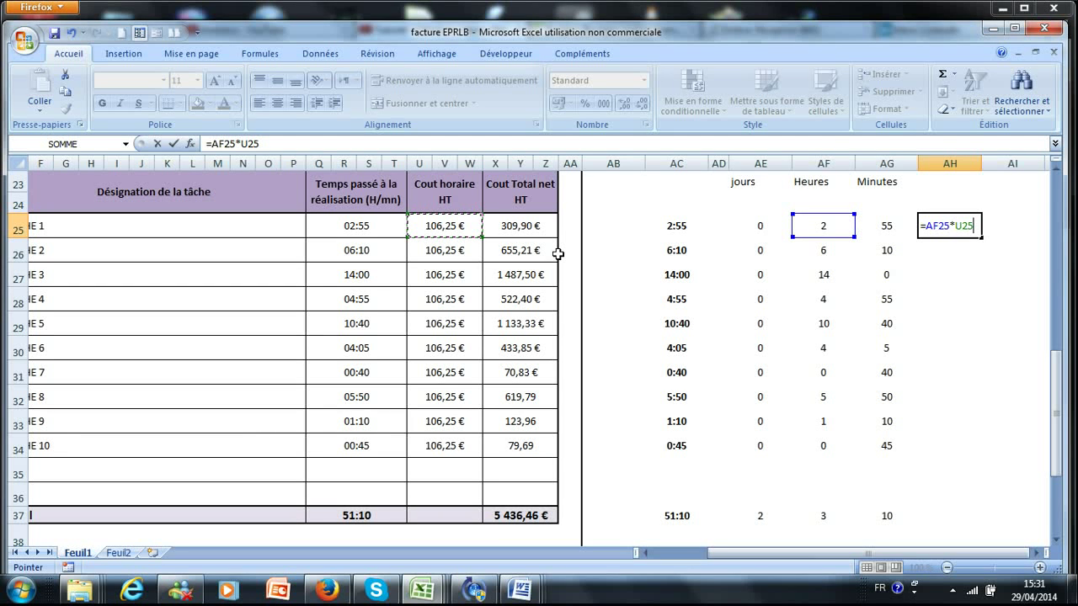
Complete the AH25 formula by adding the cost of the minutes with +(AG25/60)*U25
type("+")
type("(")
left_click(892, 226)
type("/6")
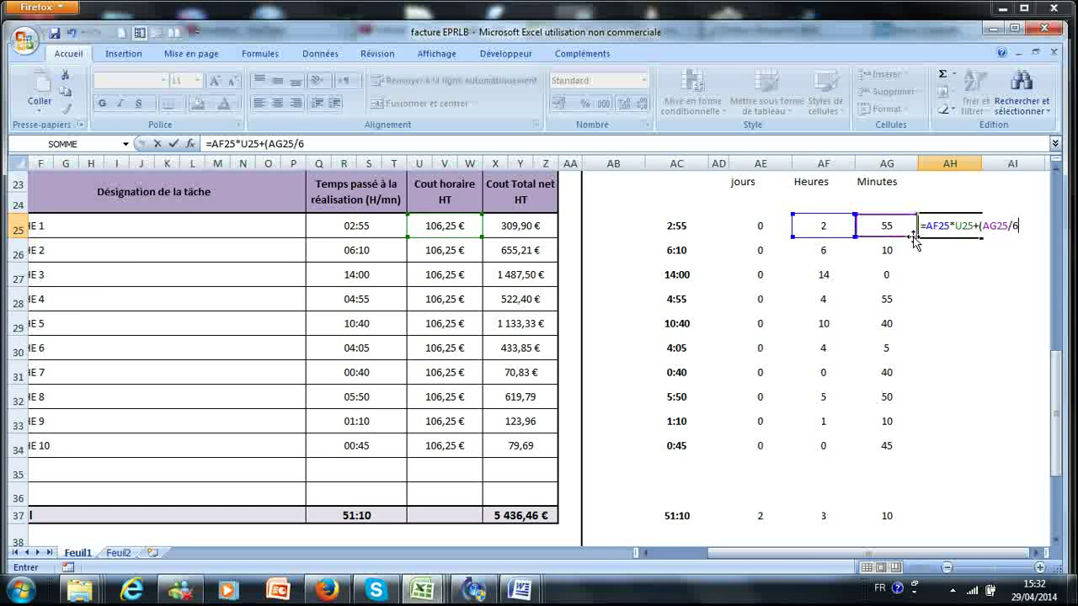
type("0)*")
left_click(448, 226)
key("Return")
key("Up")
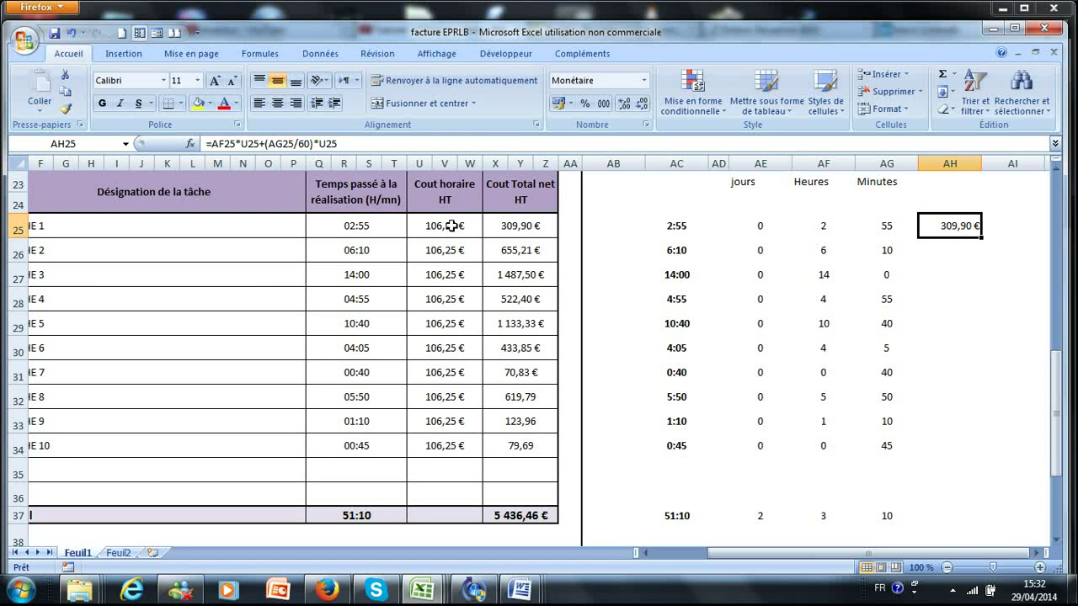
Review the cost formula in AH25 and the cells it uses, and copy it to AH26
left_click(498, 161)
left_click(963, 228)
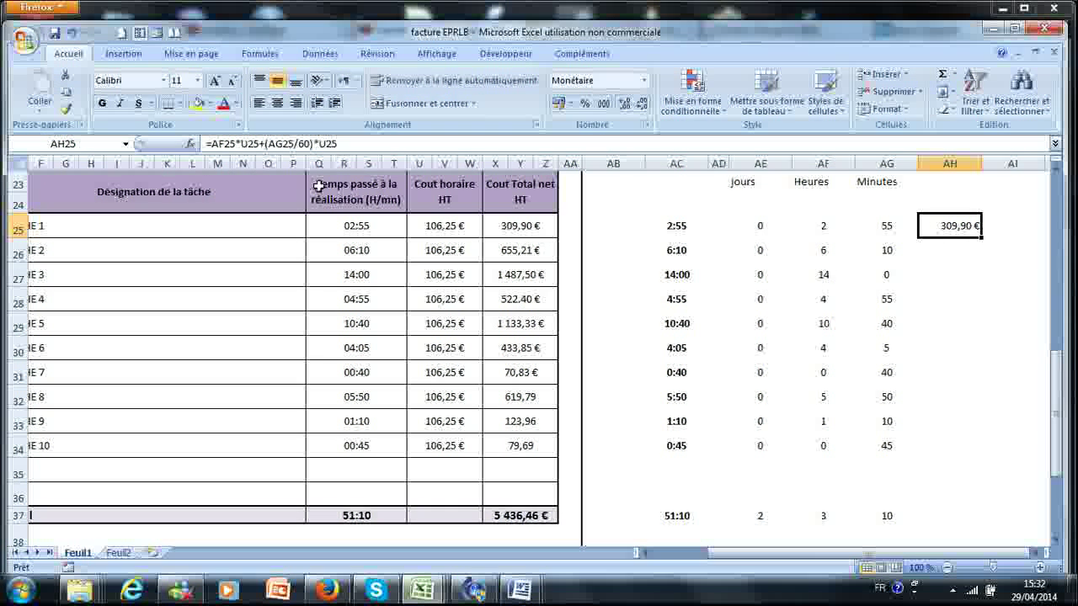
key("F2")
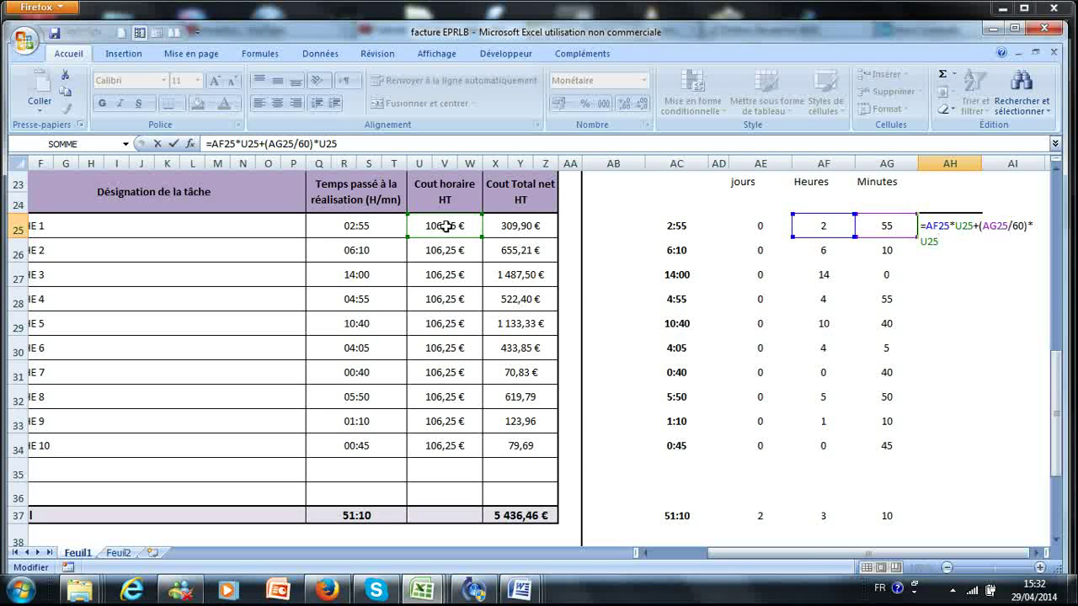
key("Escape")
left_click(871, 225)
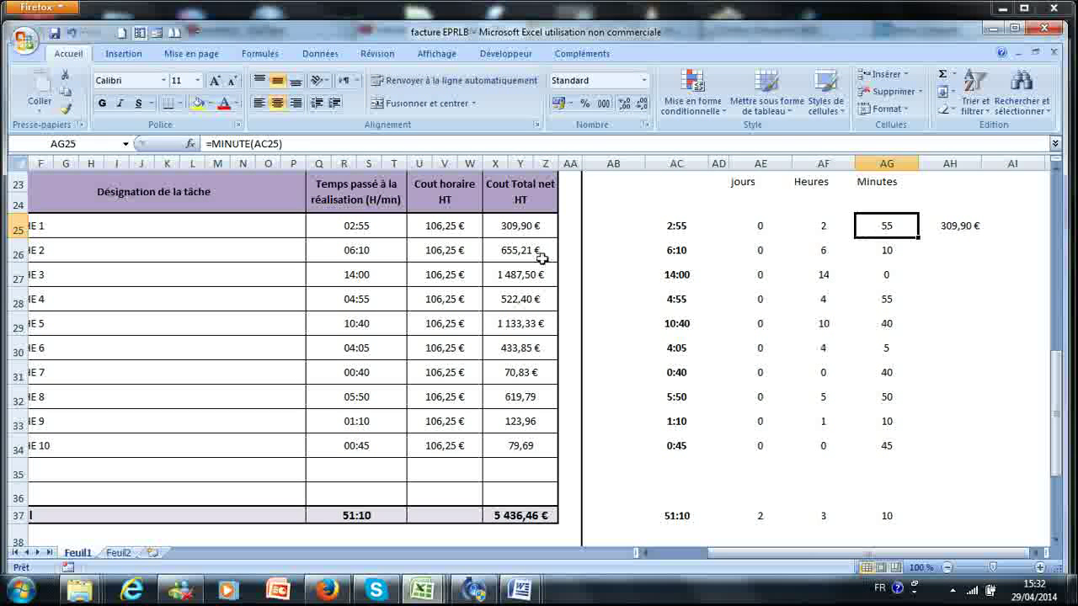
left_click(947, 226)
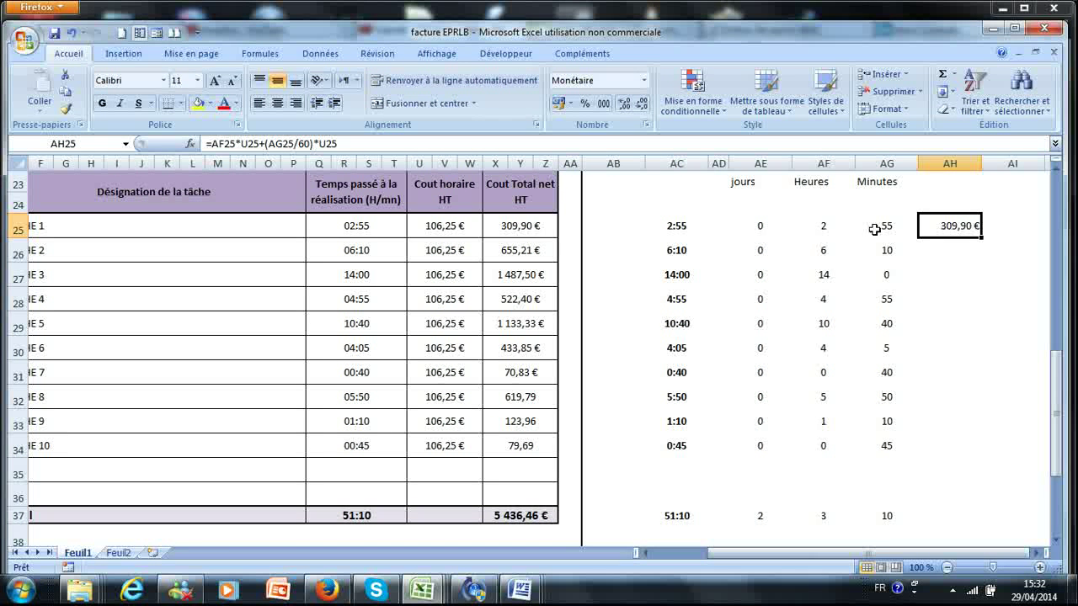
key("ctrl+c")
key("Down")
key("ctrl+v")
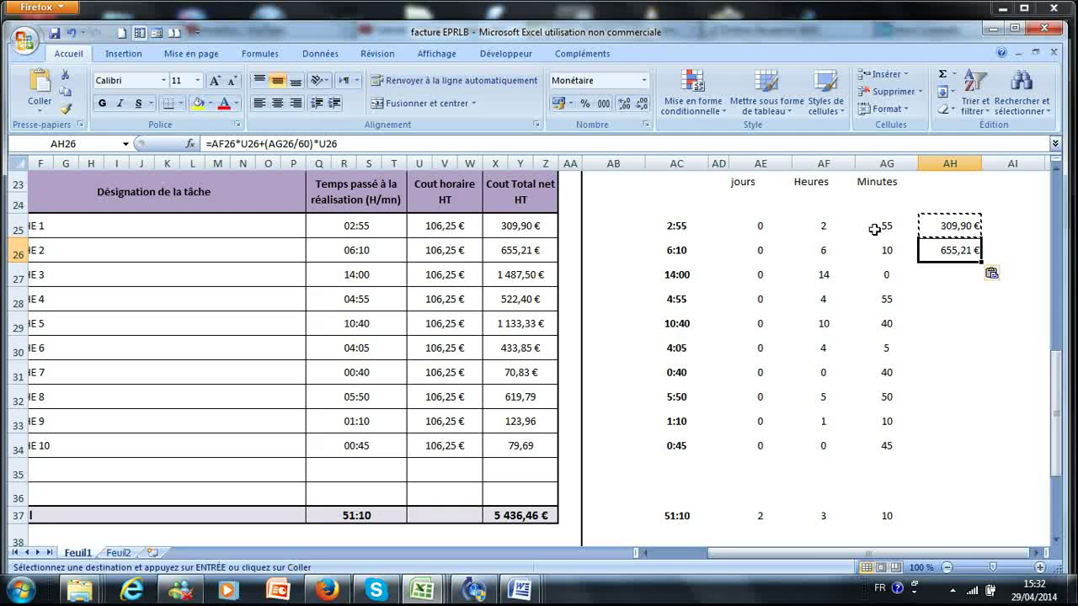
Check the cells used by the AH26 cost formula and fill the formula down to AH34
key("Escape")
key("F2")
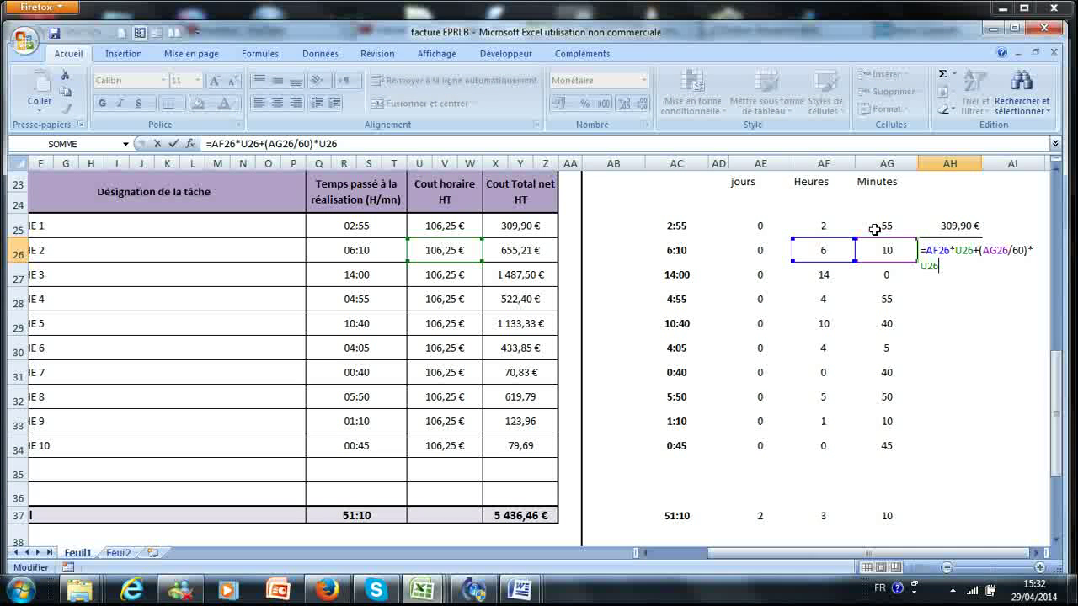
key("Escape")
left_click(842, 250)
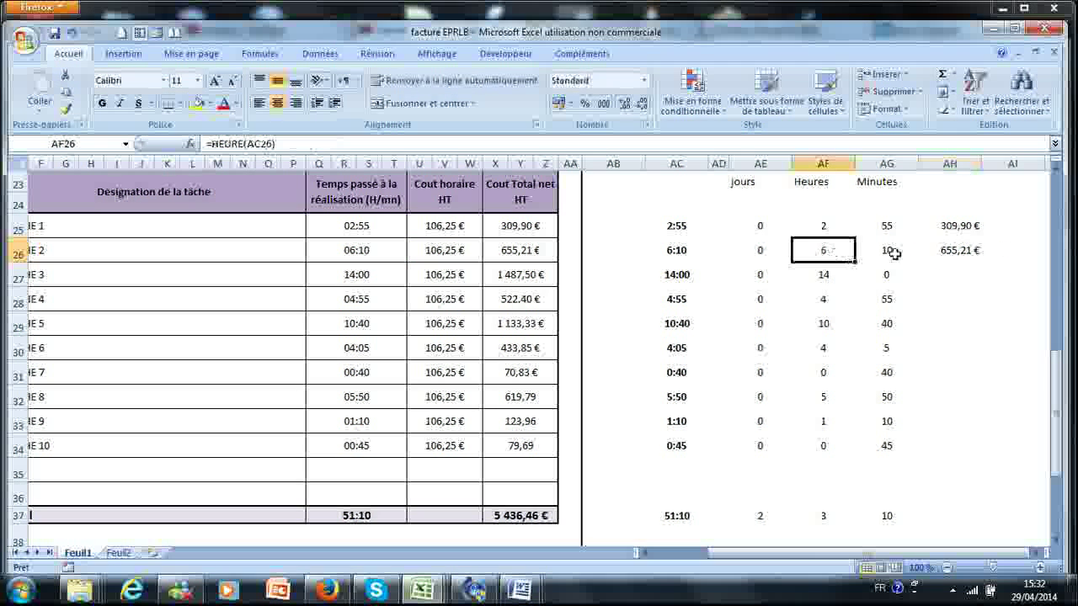
left_click(952, 250)
left_click_drag(981, 262, 986, 457)
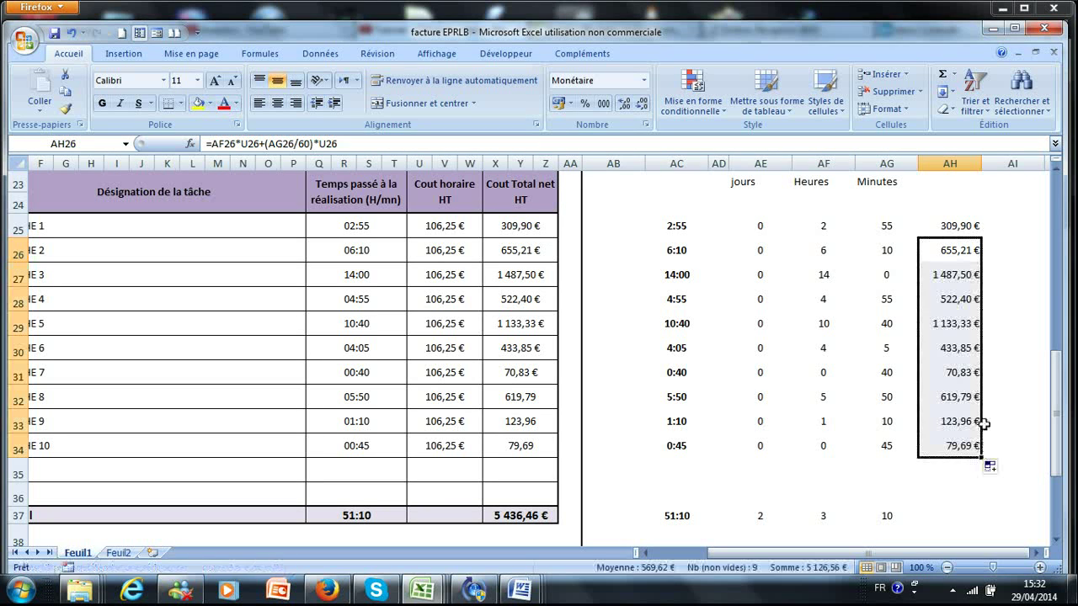
Total the task costs in AH37 with =SOMME(AH25:AH34)
left_click(949, 498)
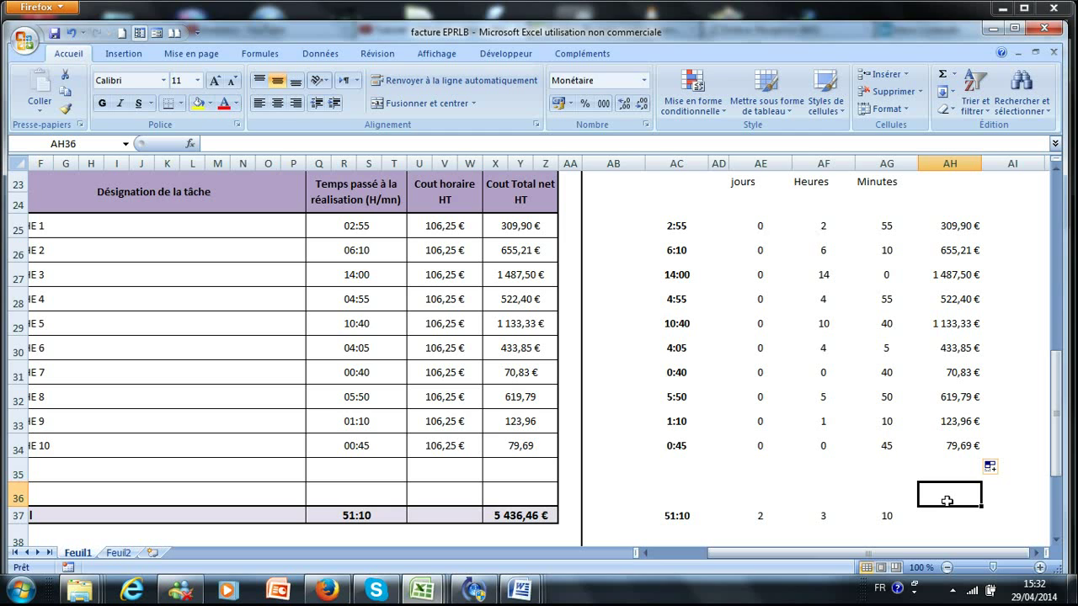
left_click(940, 519)
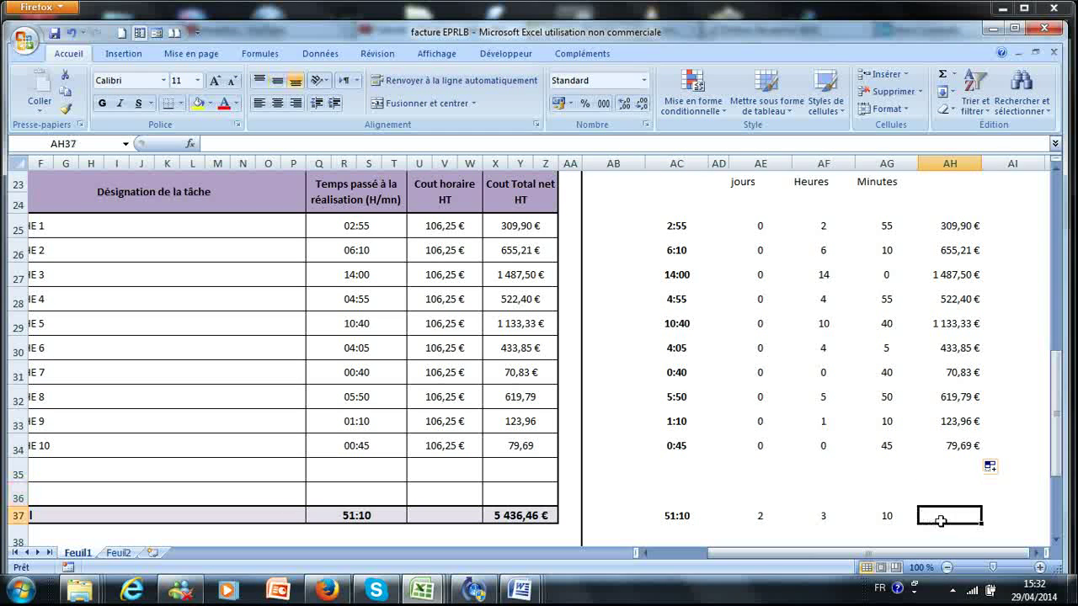
type("=somme(")
key("Up")
key("Up")
key("Up")
key("ctrl+shift+Up")
key("Return")
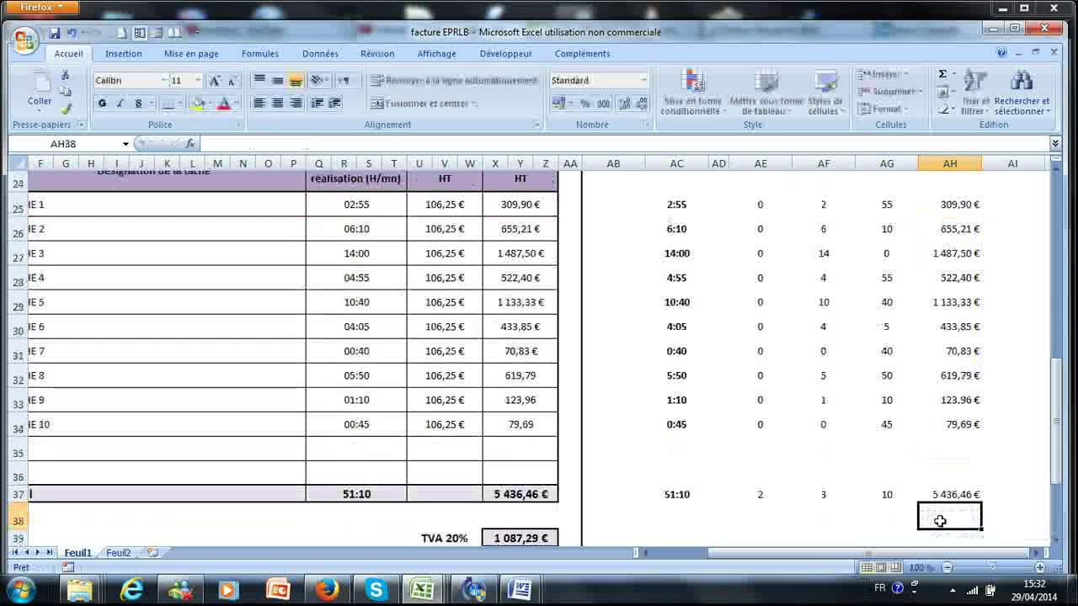
left_click(949, 497)
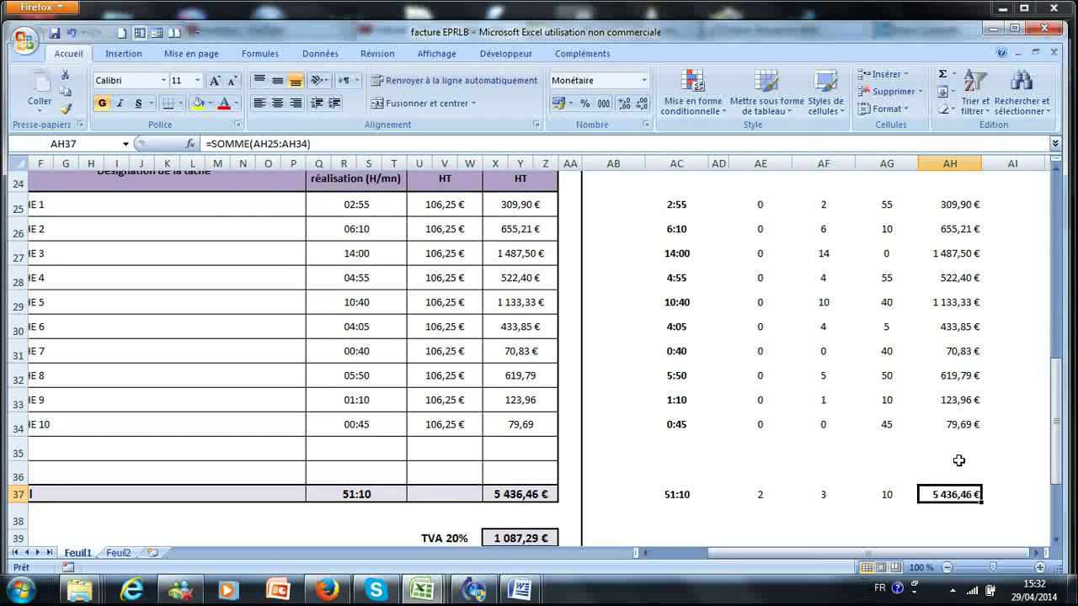
Center the contents of the jours, Heures and Minutes columns AE to AG and narrow the three columns
scroll(958, 459, "up", 1)
scroll(958, 460, "down", 1)
left_click_drag(896, 164, 772, 157)
left_click(278, 103)
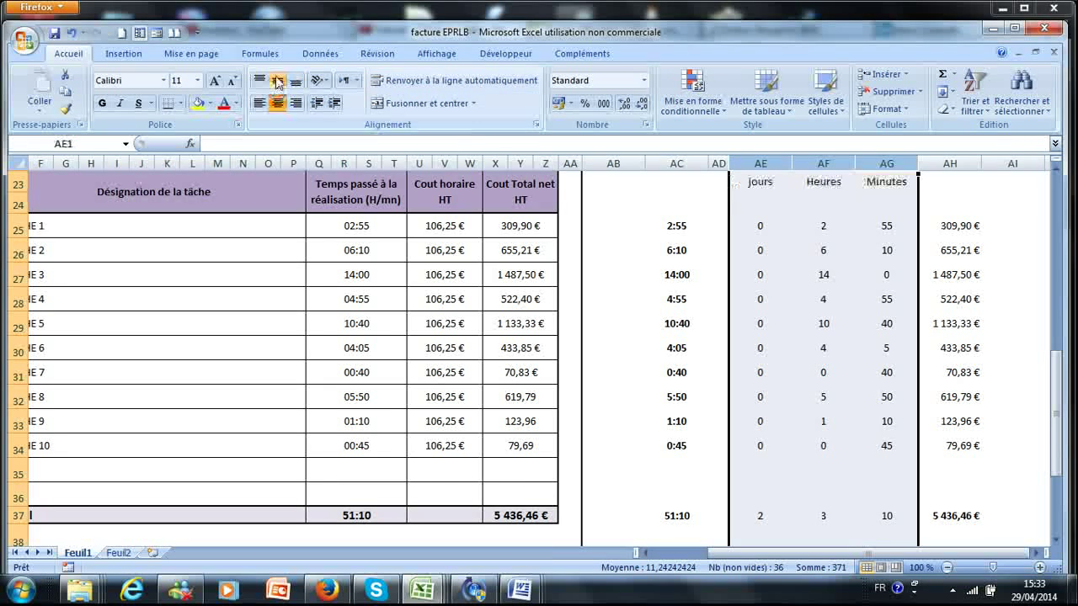
scroll(621, 183, "up", 1)
left_click_drag(883, 163, 773, 166)
left_click(705, 381)
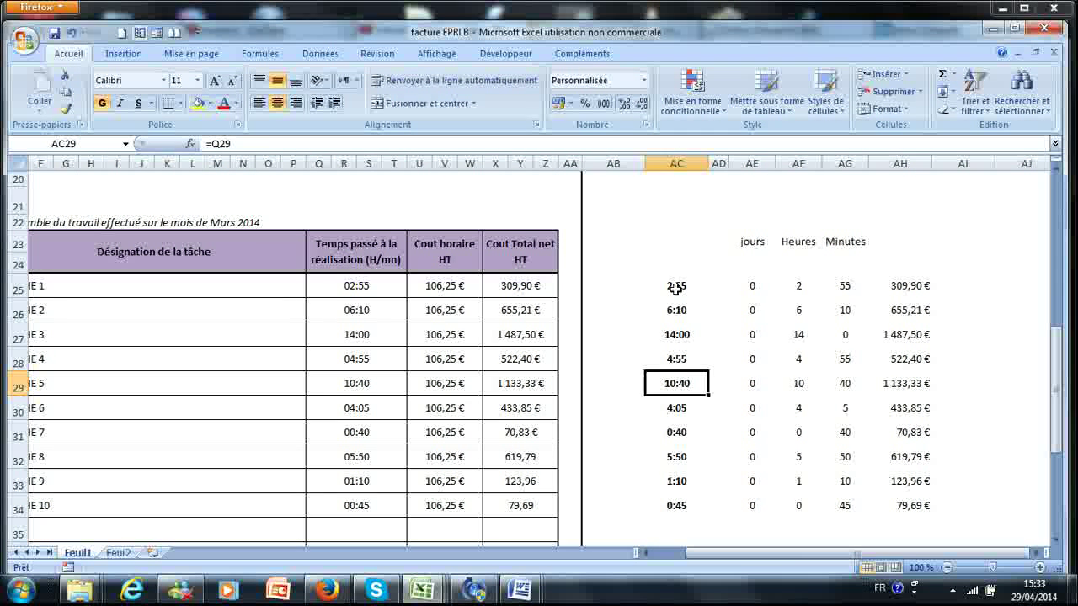
Review the day, hour and minute formulas in row 25, the task times in AC25:AC34 and the cost formula in AH29
left_click(749, 288)
left_click(797, 286)
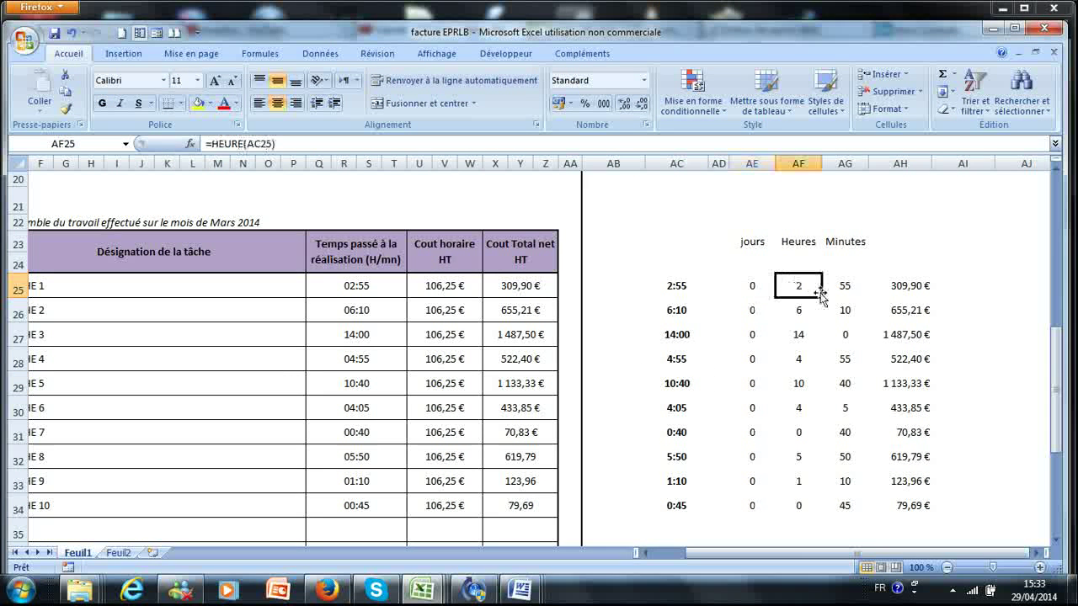
left_click(847, 284)
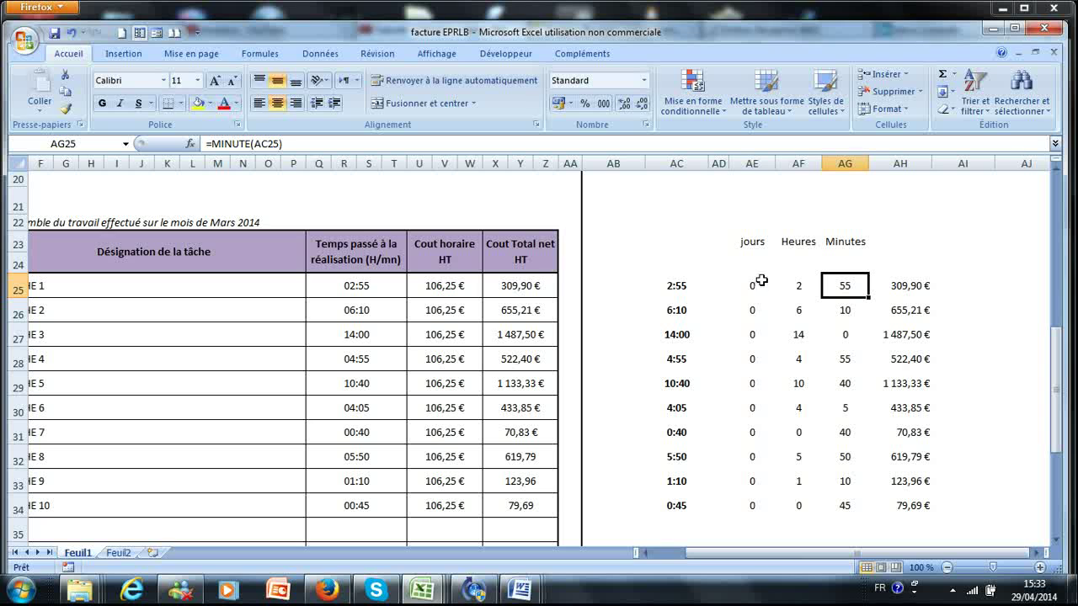
left_click_drag(677, 285, 682, 510)
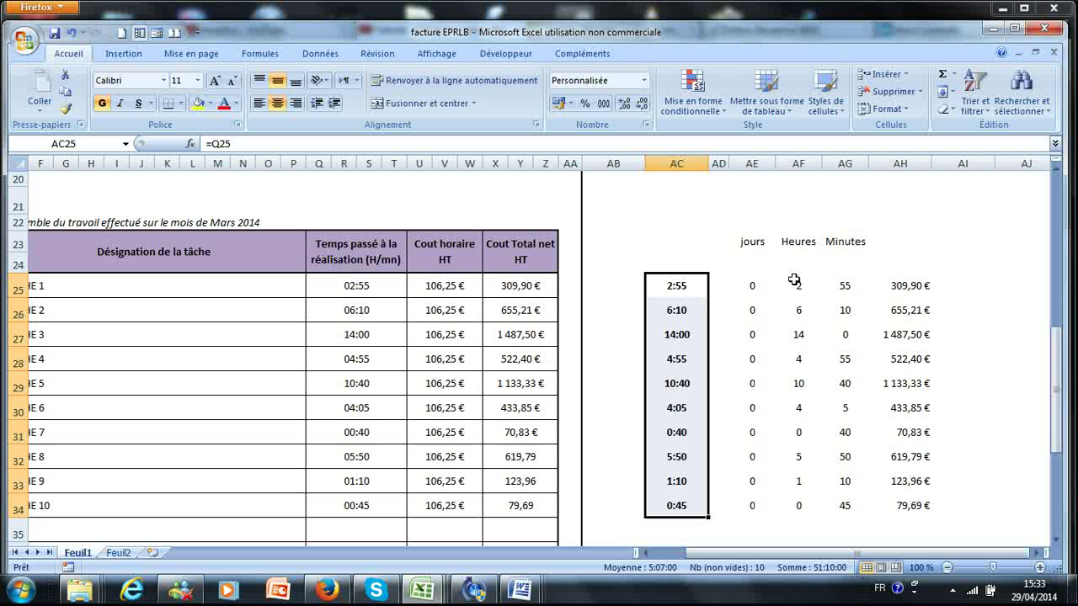
left_click(891, 165)
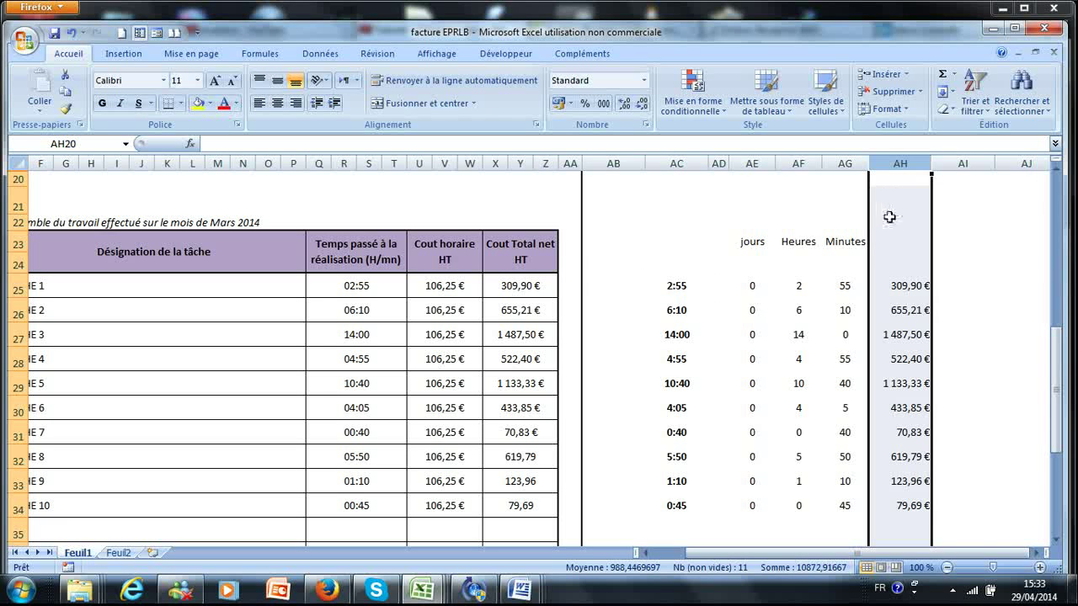
left_click(902, 389)
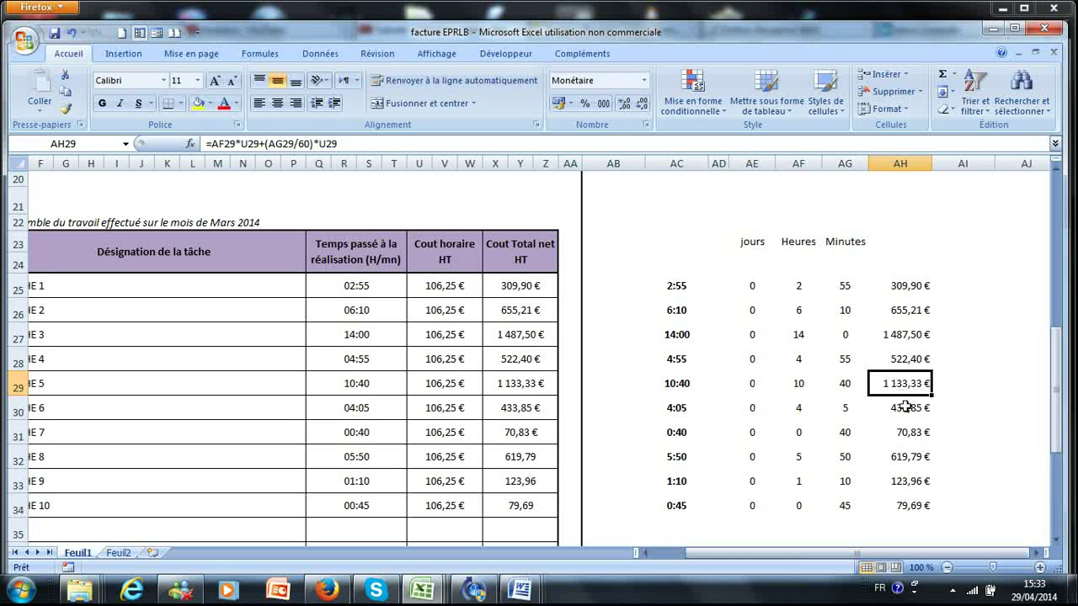